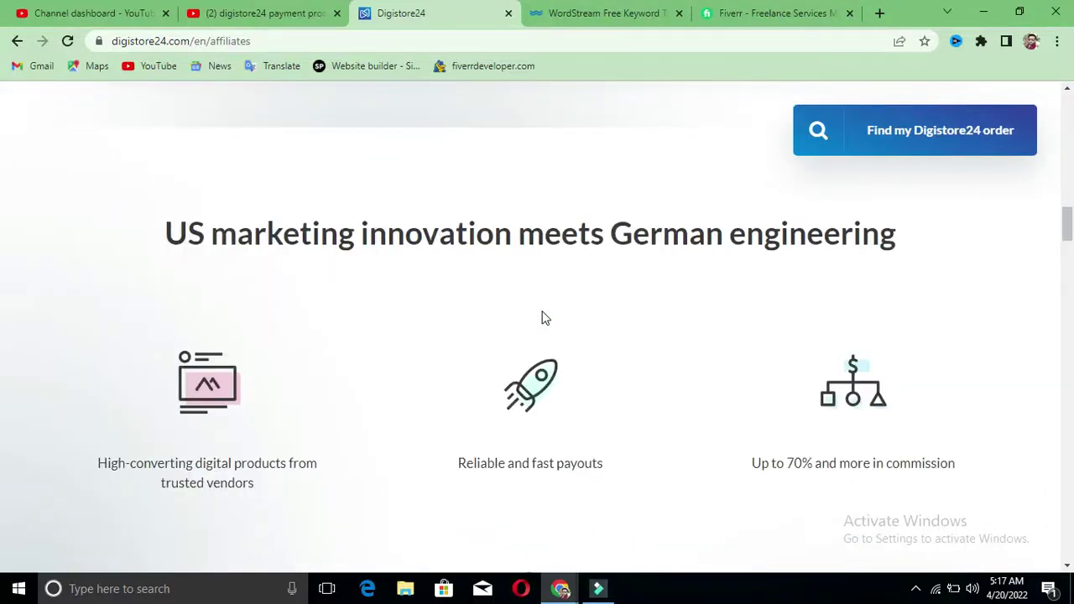
Step: Browse the Digistore24 homepage, then open the free sign-up page
scroll(543, 317, down, 3)
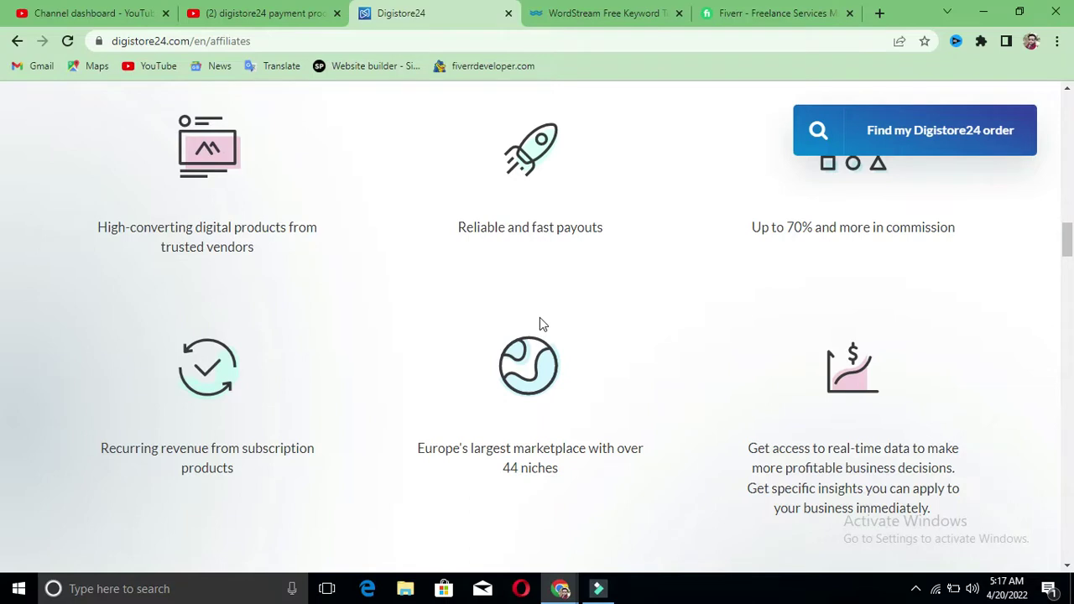
scroll(538, 318, down, 7)
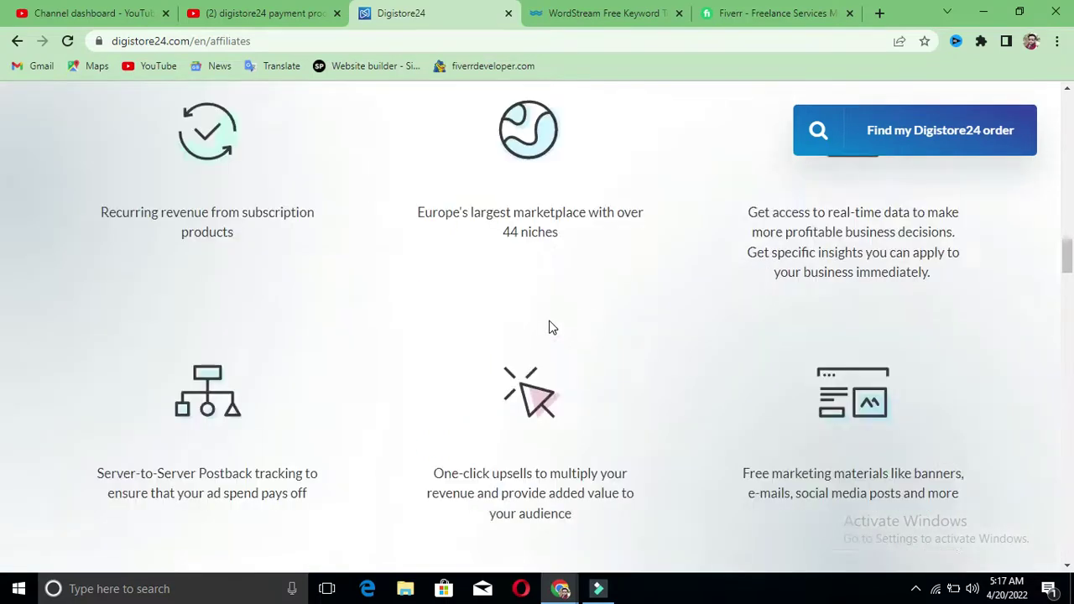
scroll(551, 326, down, 5)
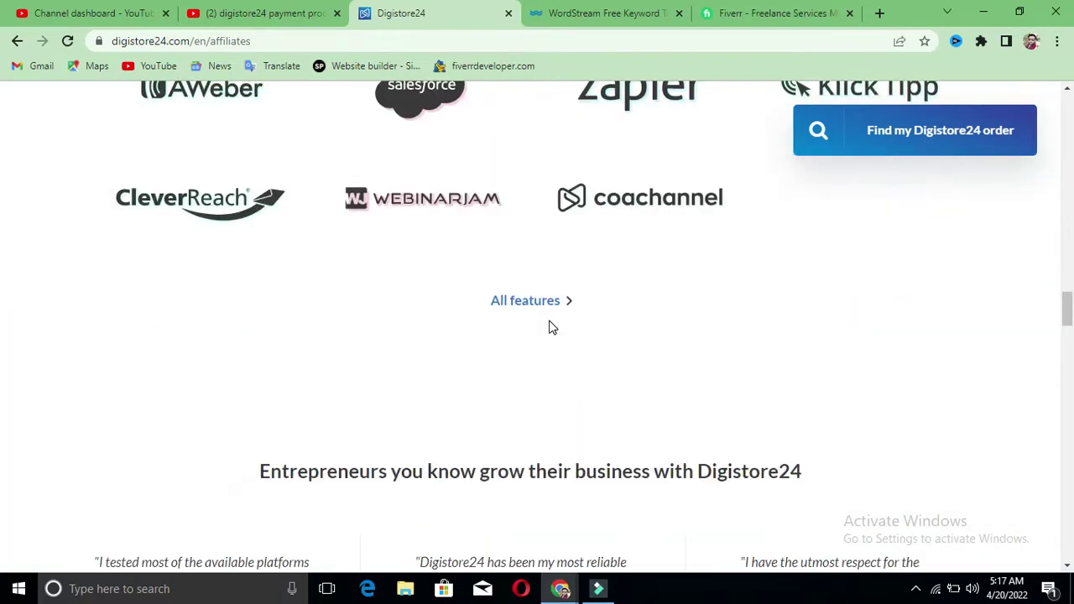
scroll(552, 327, down, 8)
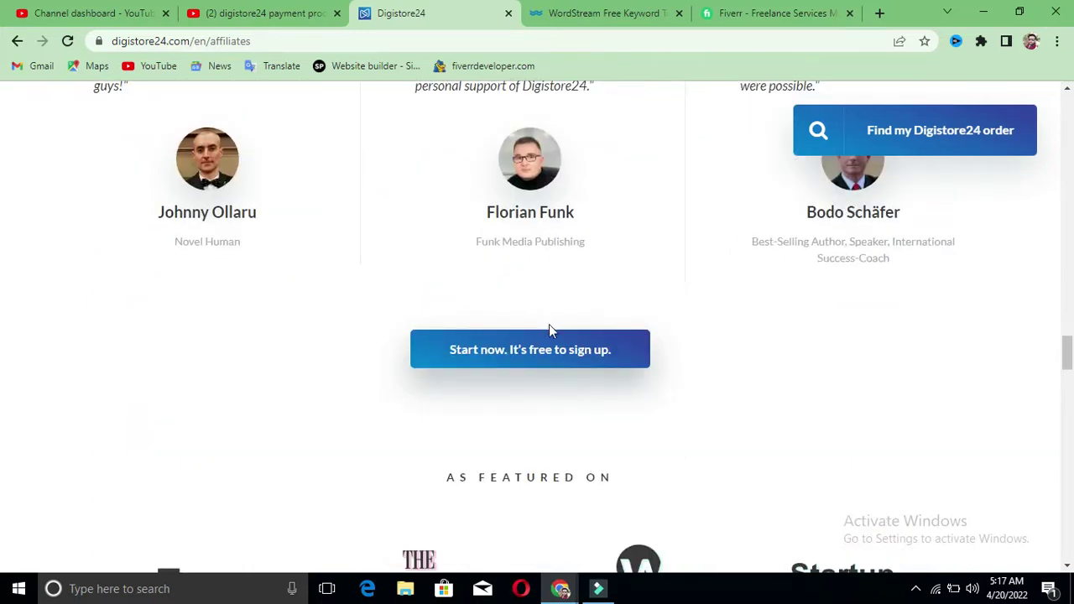
scroll(548, 325, down, 3)
scroll(548, 324, up, 5)
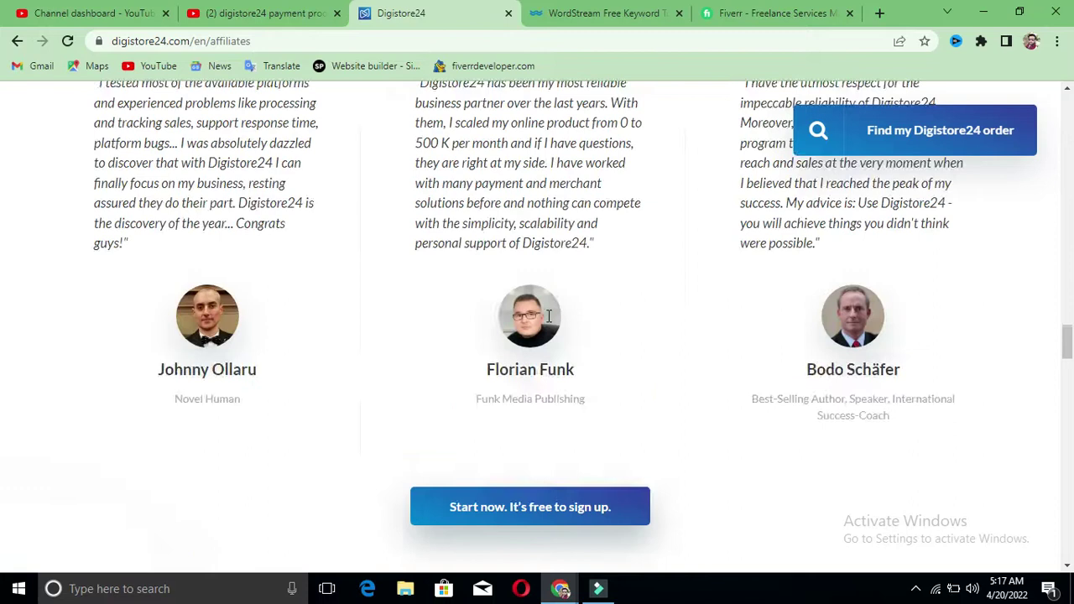
scroll(548, 316, up, 20)
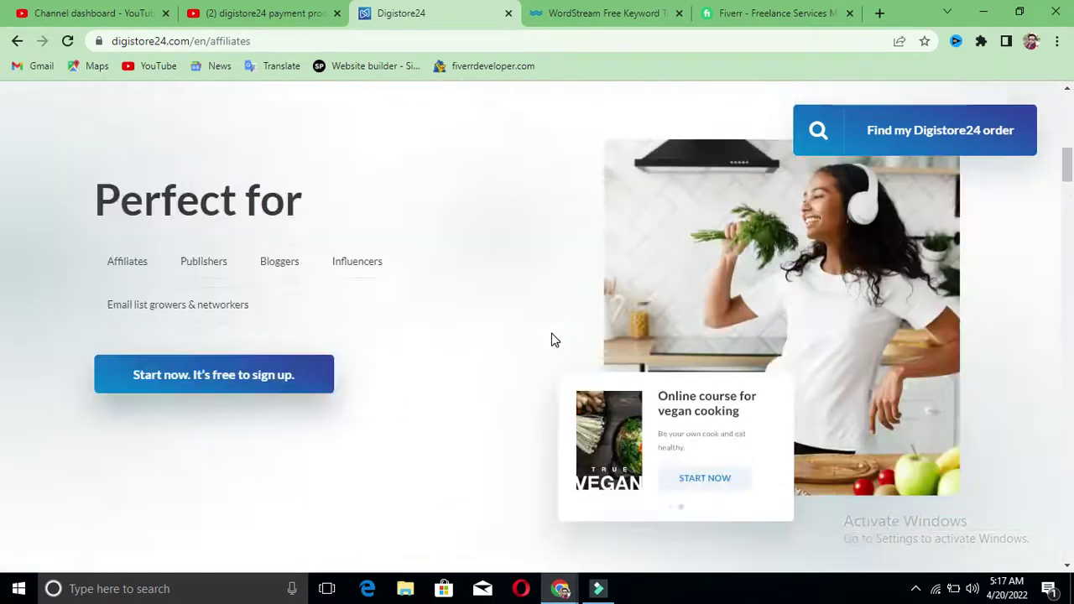
scroll(552, 335, up, 2)
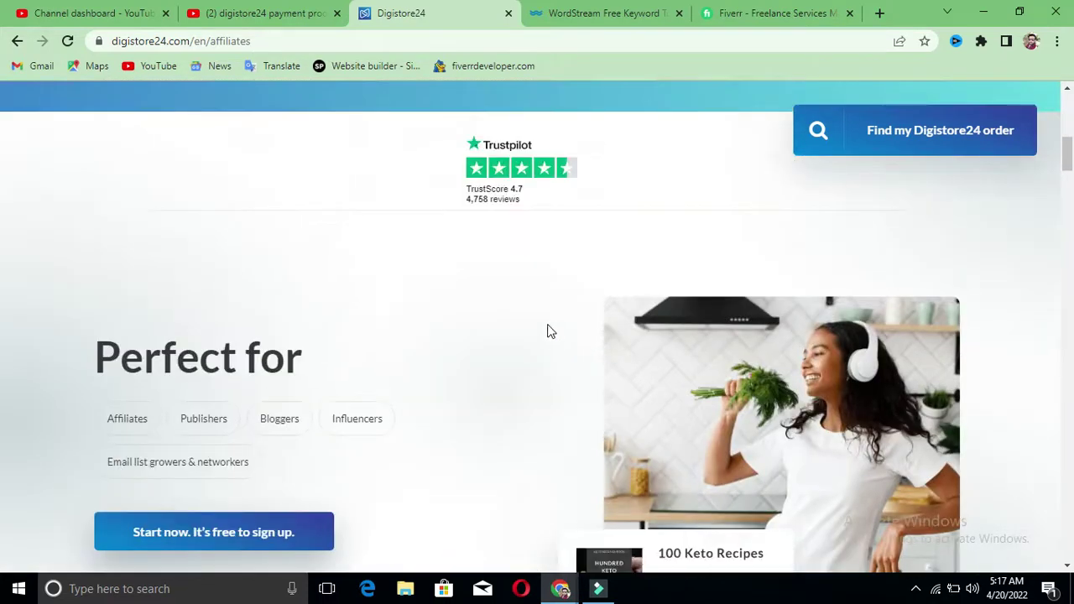
scroll(547, 331, down, 1)
click(191, 454)
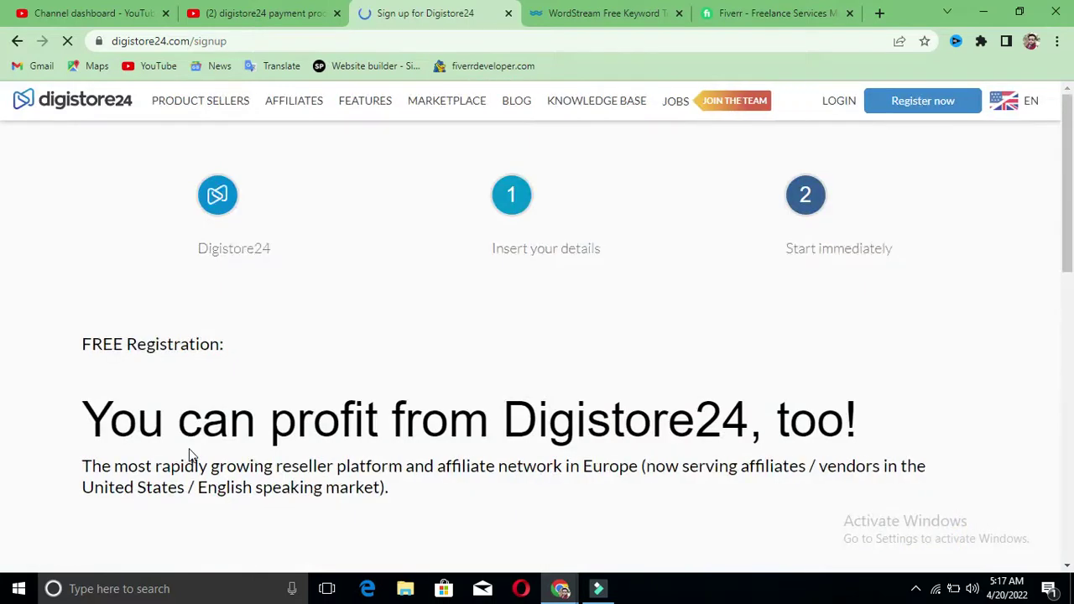
Step: Choose 'affiliate' as the sign-up type
scroll(335, 411, down, 3)
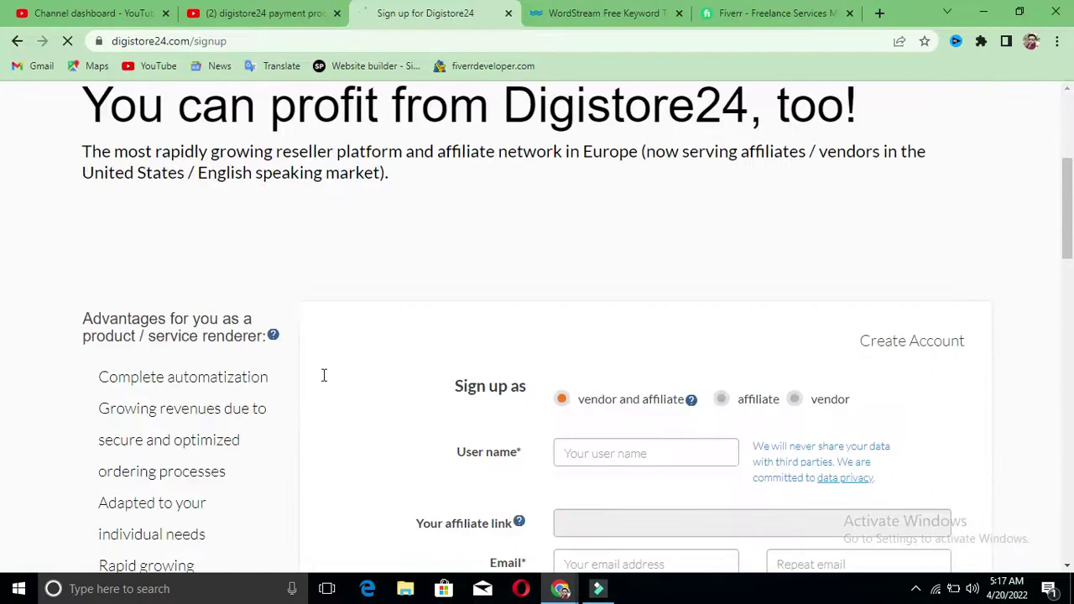
scroll(675, 344, down, 2)
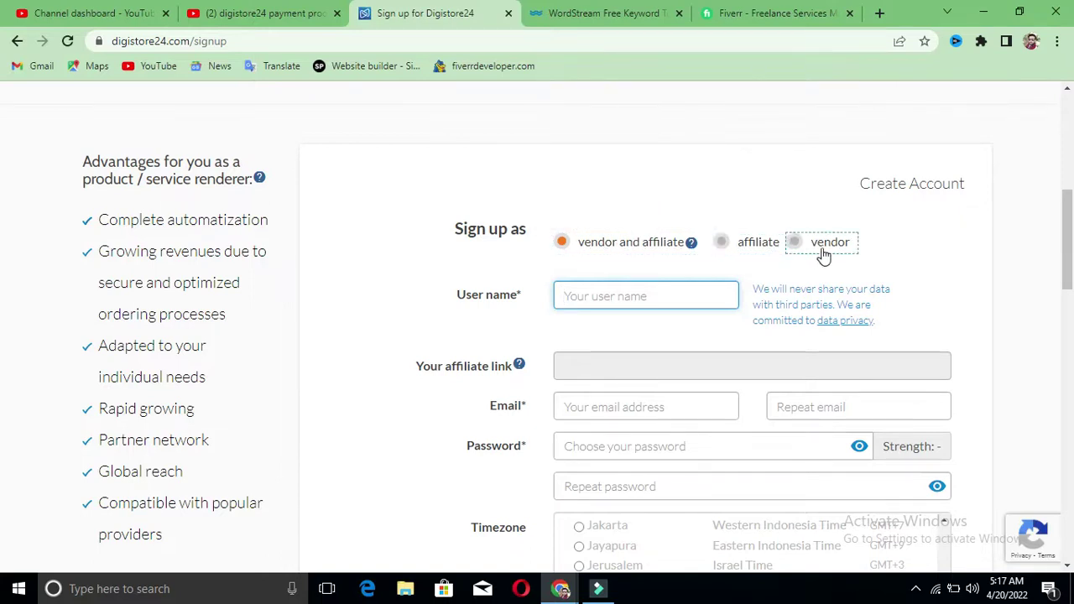
click(746, 248)
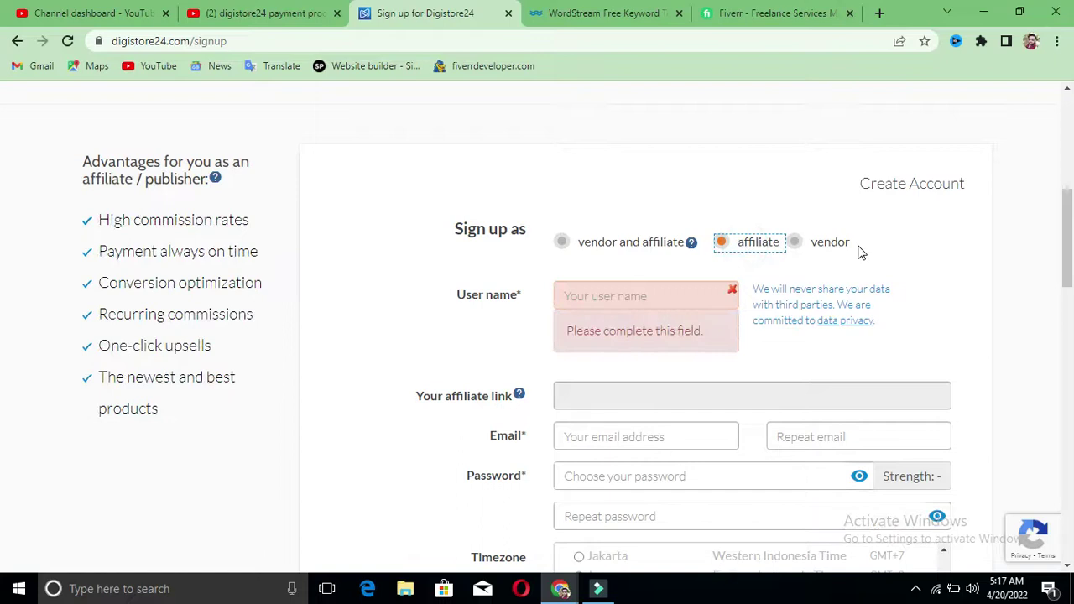
scroll(839, 251, down, 3)
scroll(815, 288, up, 4)
scroll(445, 228, up, 3)
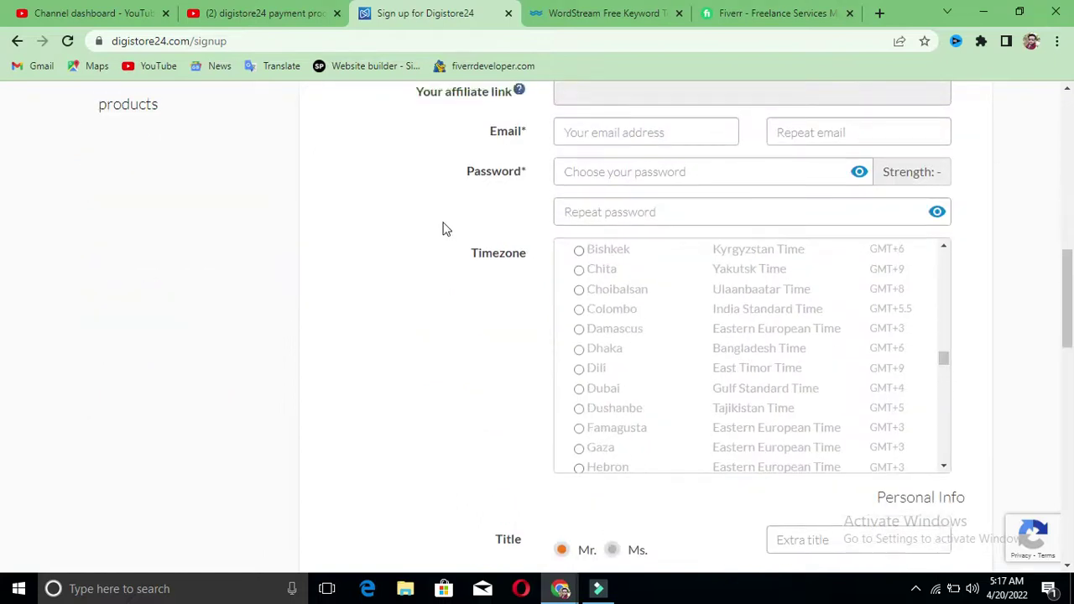
Step: Enter the account user name and check the resulting affiliate link
click(681, 224)
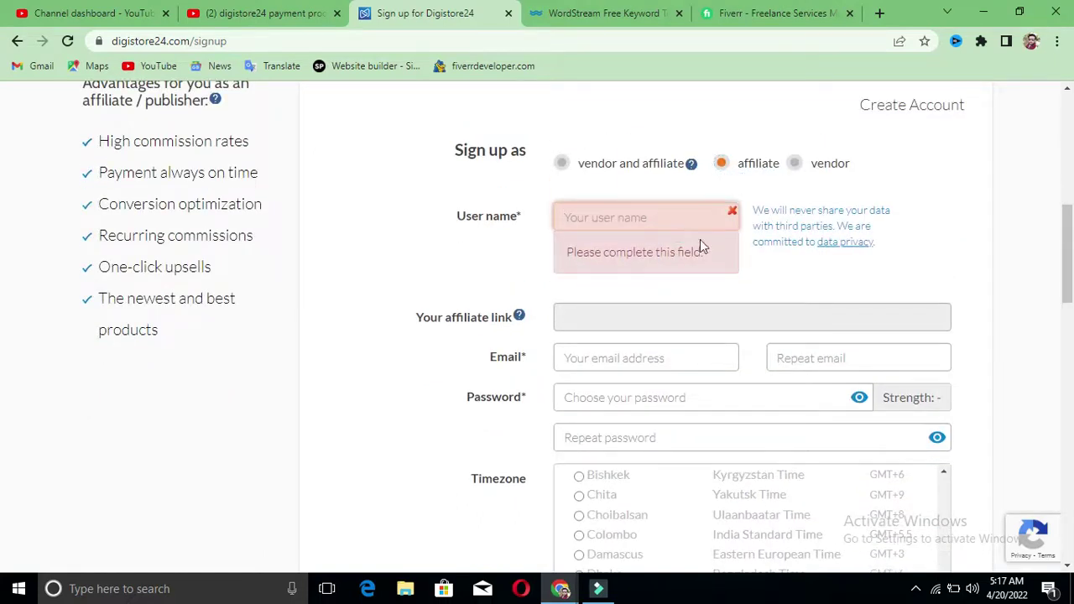
drag(755, 211, 894, 227)
click(687, 232)
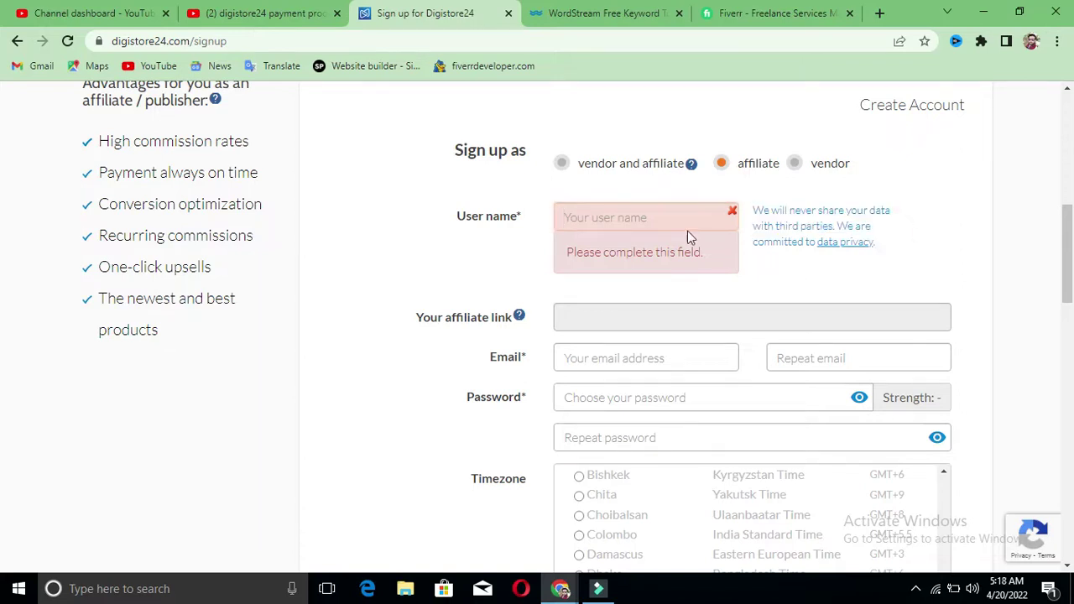
click(587, 213)
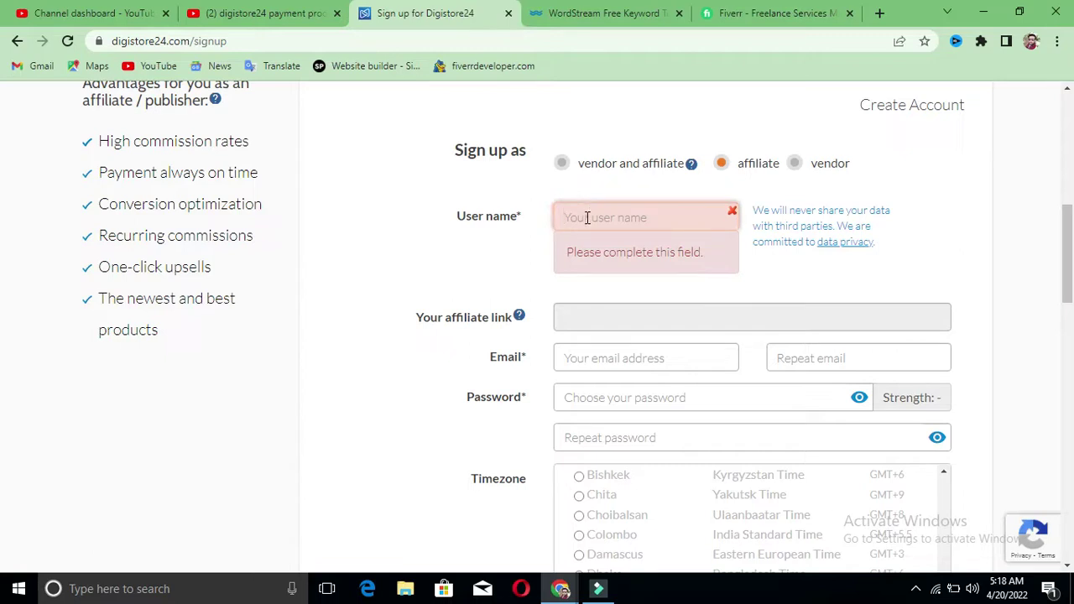
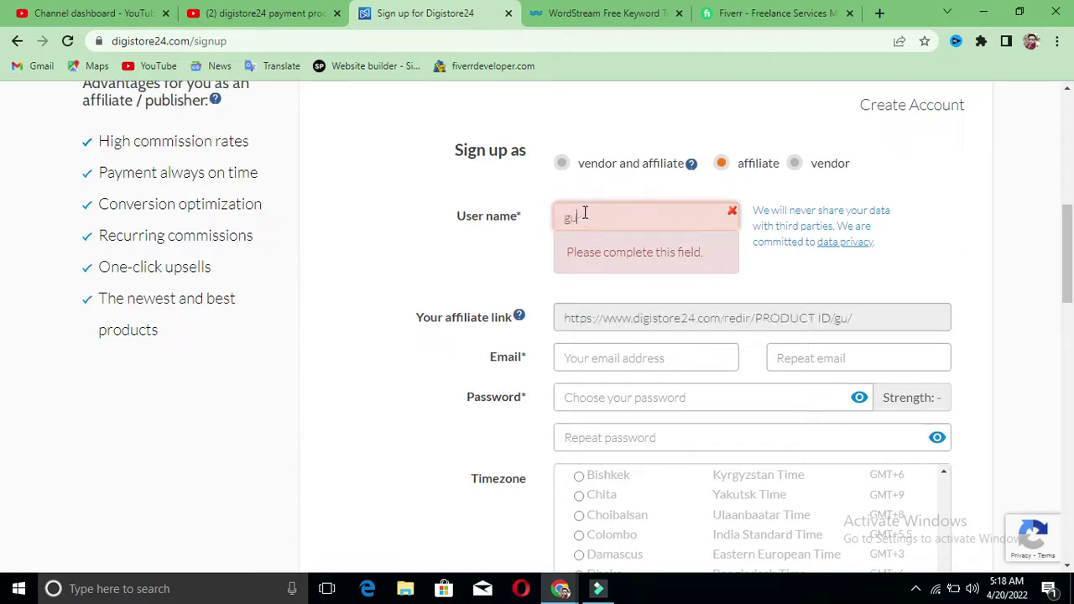
click(530, 248)
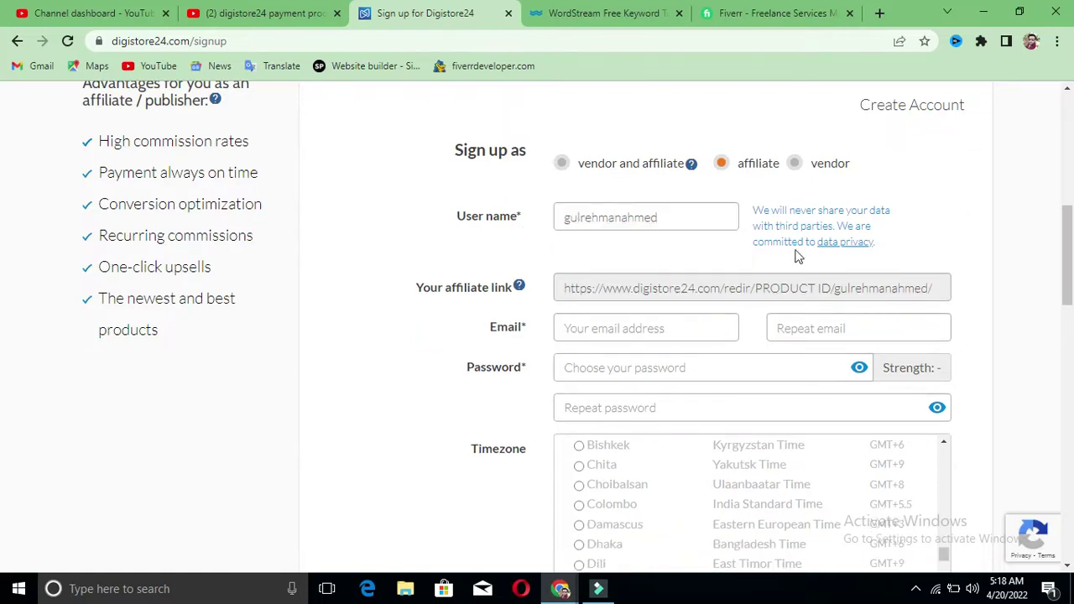
scroll(962, 247, down, 2)
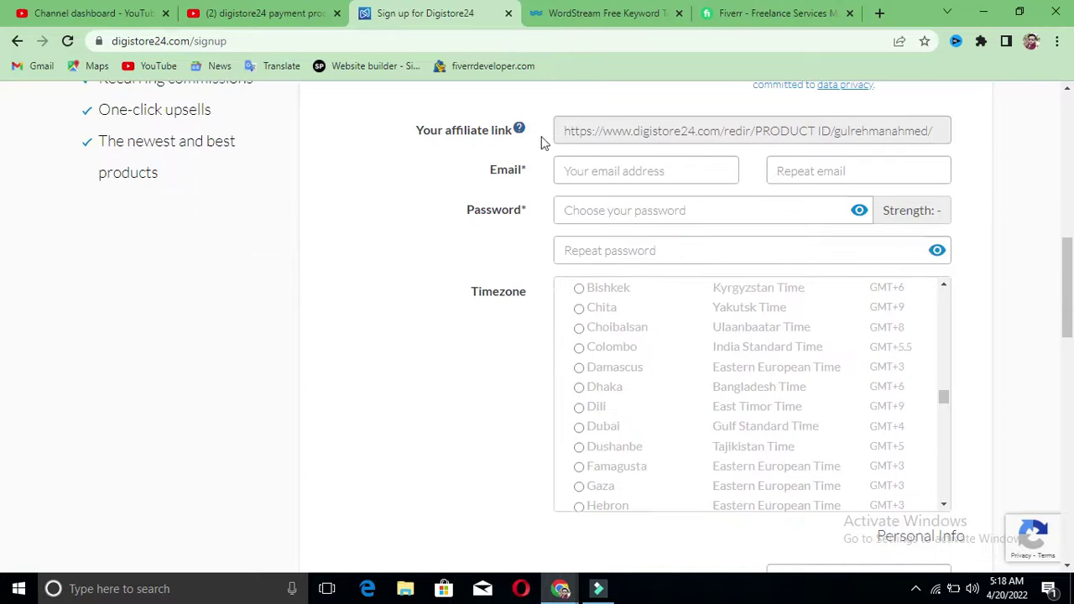
drag(422, 131, 523, 153)
click(522, 150)
scroll(521, 149, up, 1)
click(676, 140)
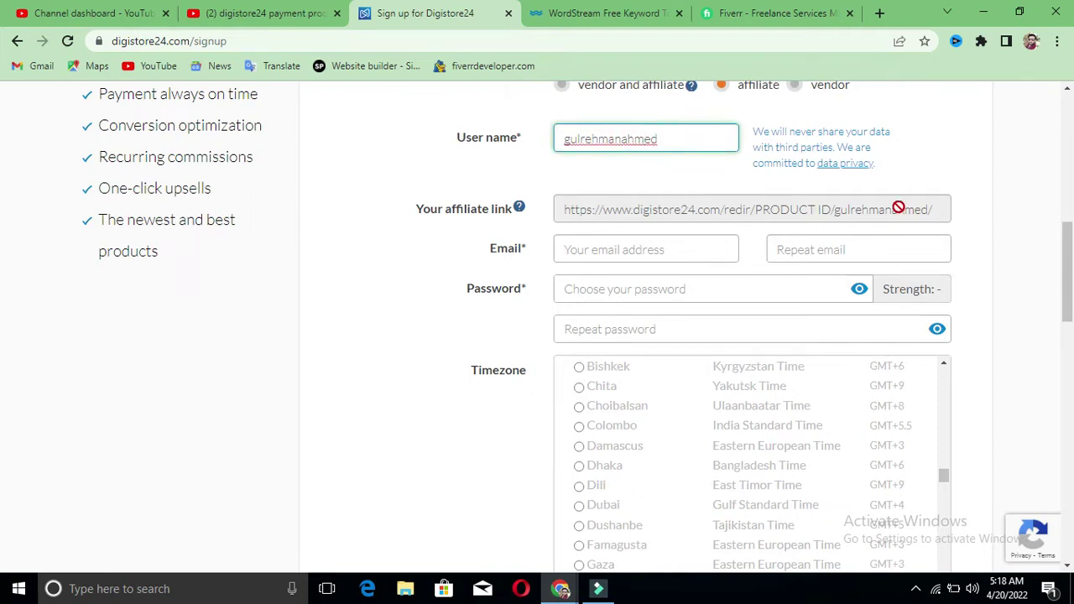
scroll(960, 196, down, 1)
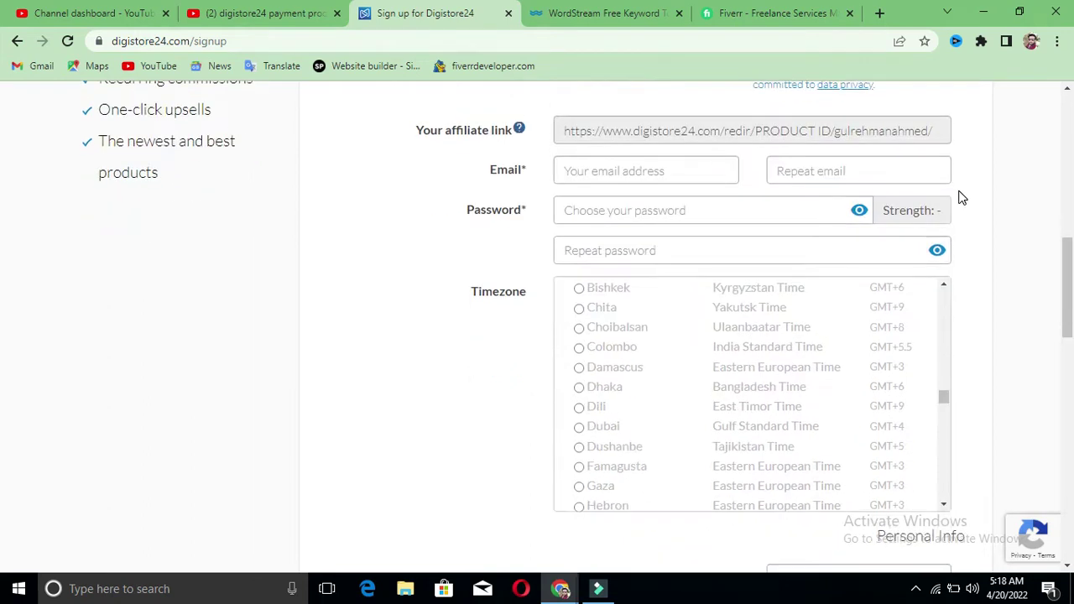
Step: Enter the account e-mail address, then copy it into the Repeat email field
click(678, 171)
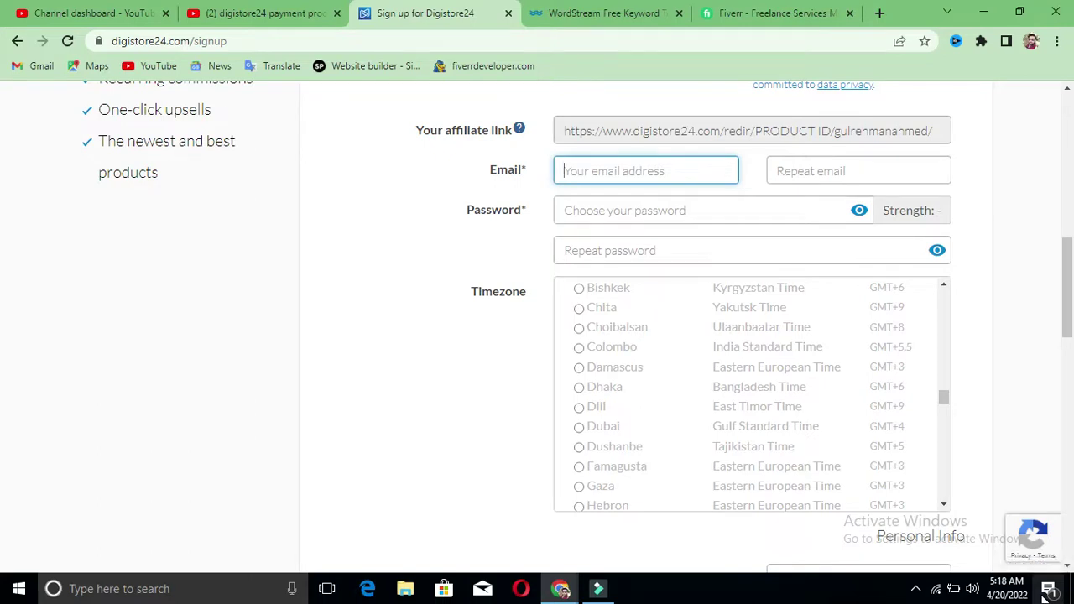
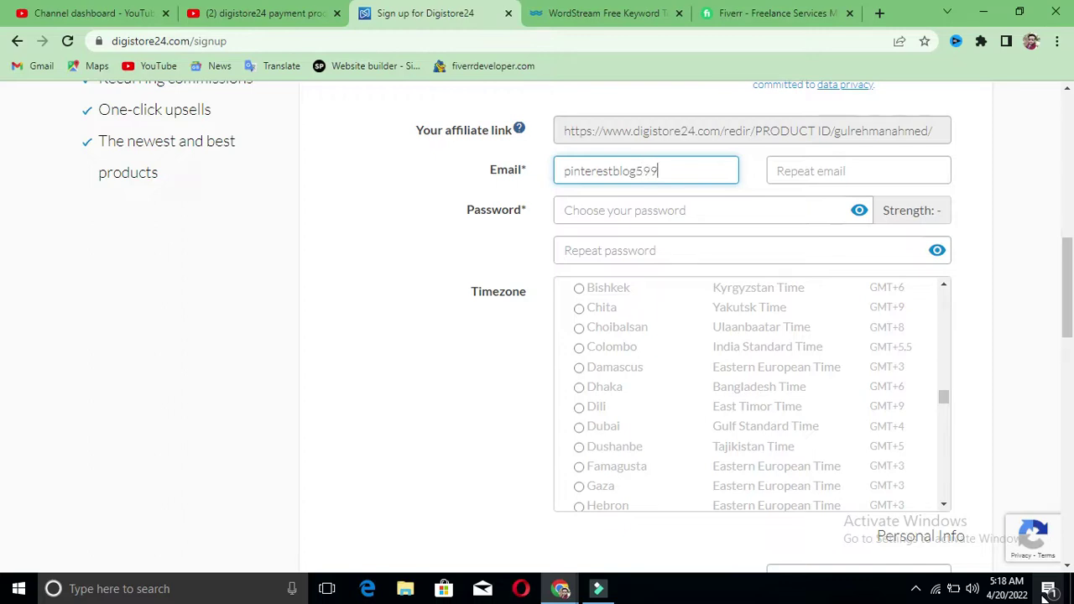
triple_click(687, 172)
right_click(687, 176)
click(724, 206)
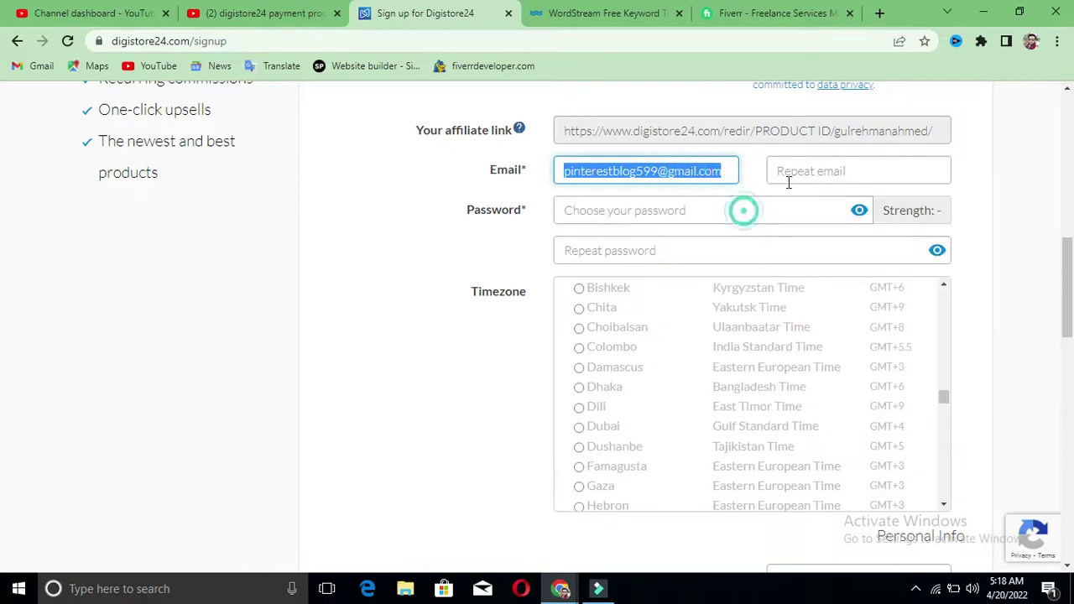
click(784, 170)
right_click(793, 173)
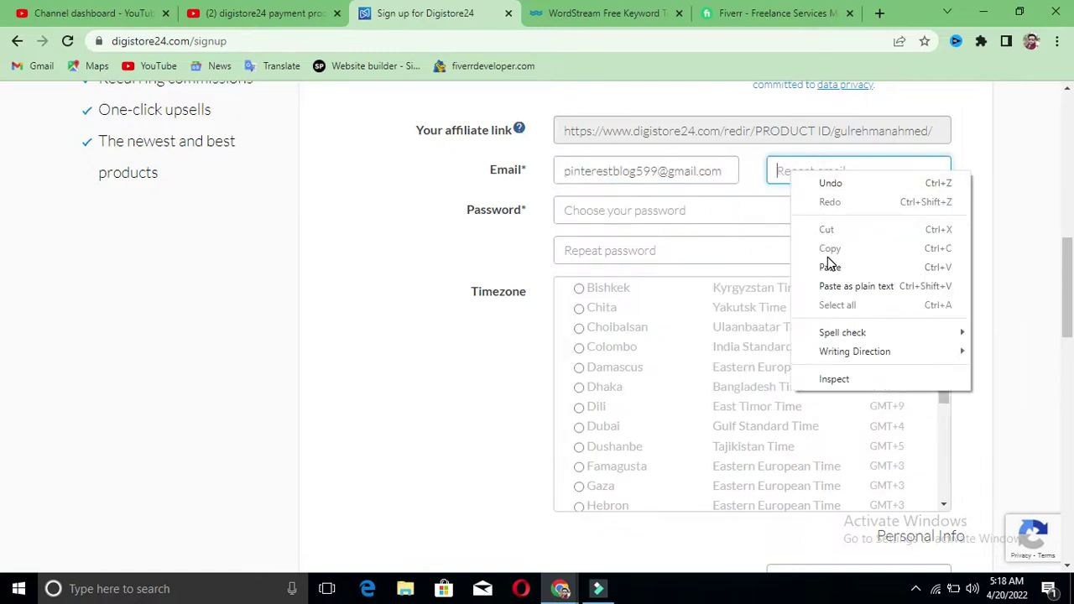
click(830, 267)
click(628, 208)
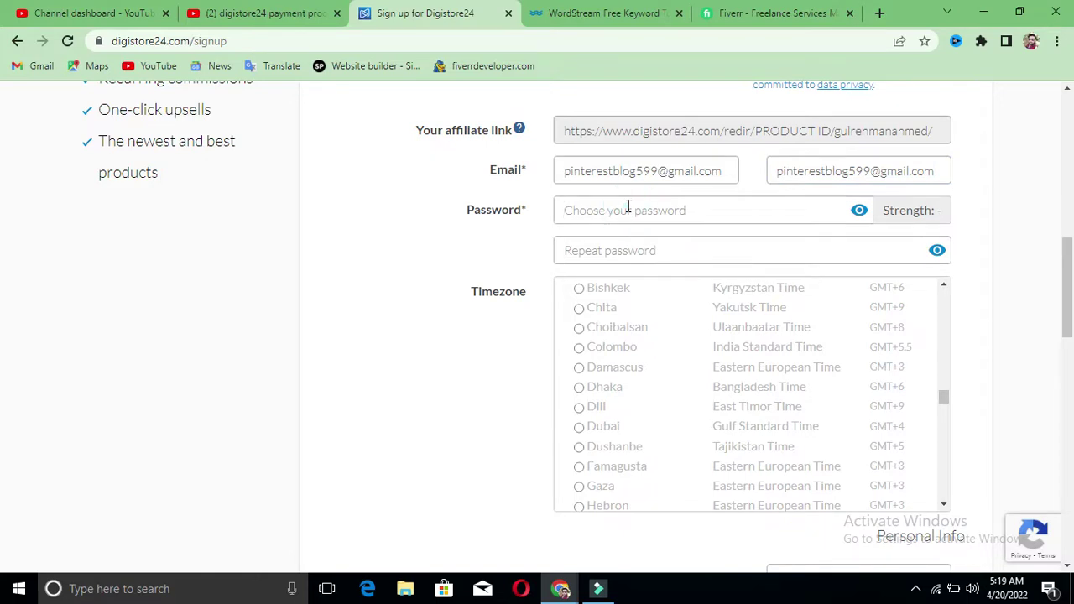
Step: Type an account password rated 'Strength: excellent!' and retype it in Repeat password
text(aaaaa)
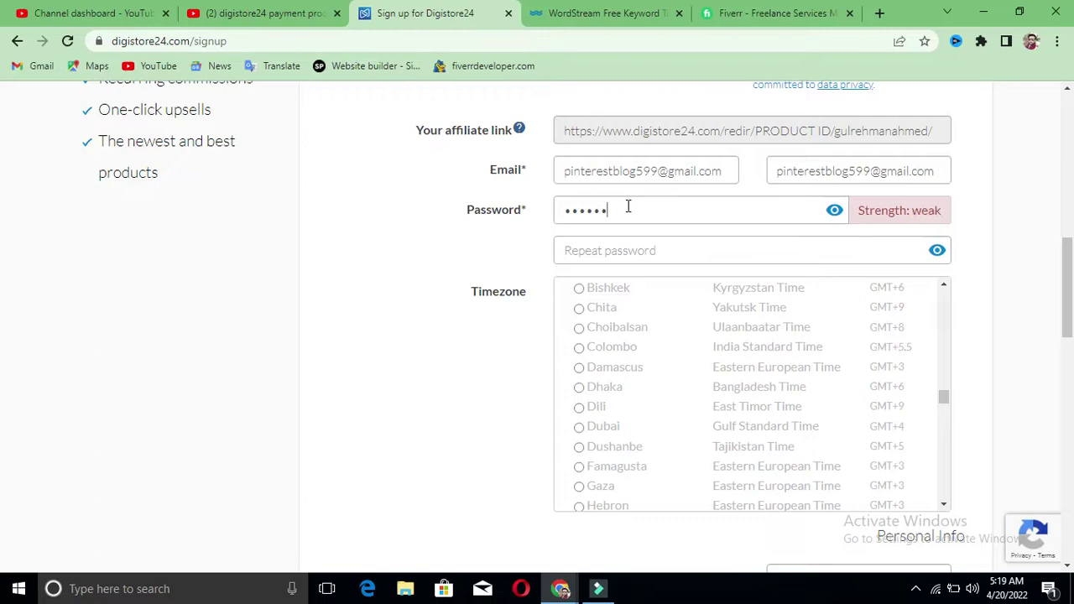
text(aaaaa)
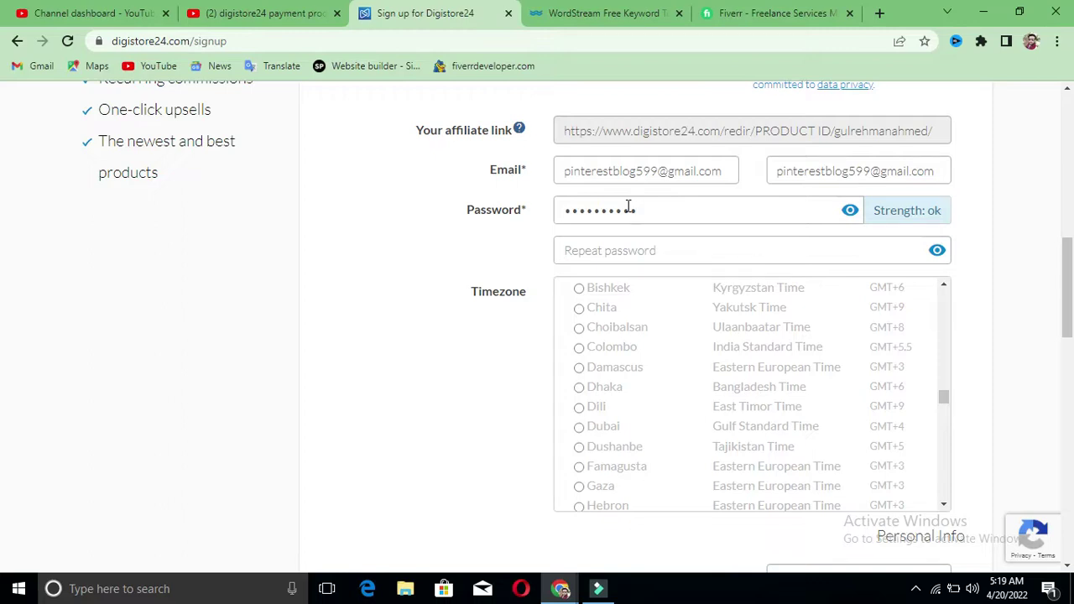
text(aa)
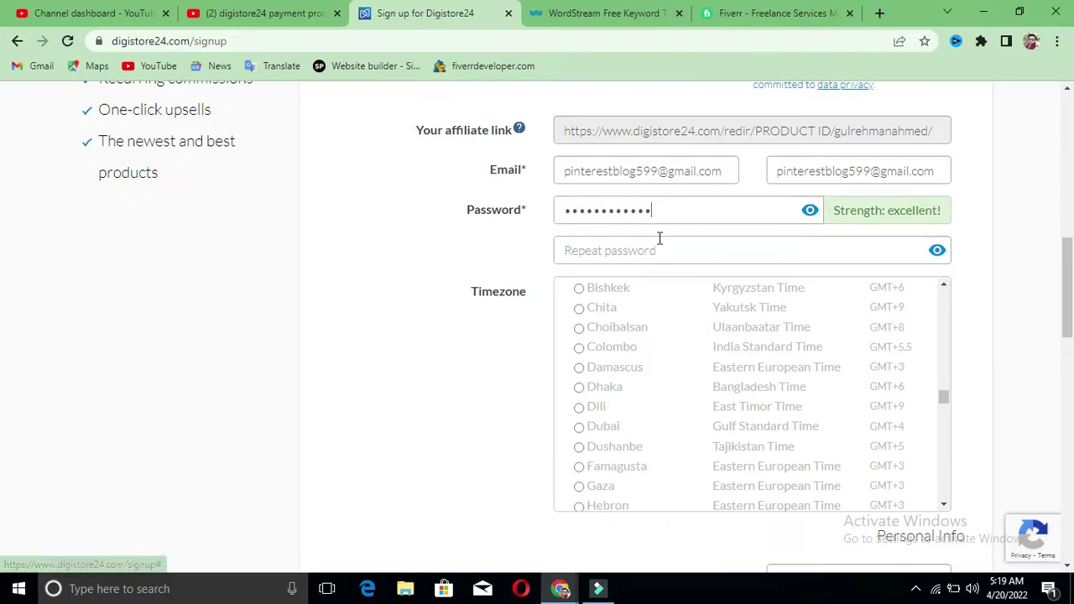
click(651, 252)
text(aaaaaaaaaa)
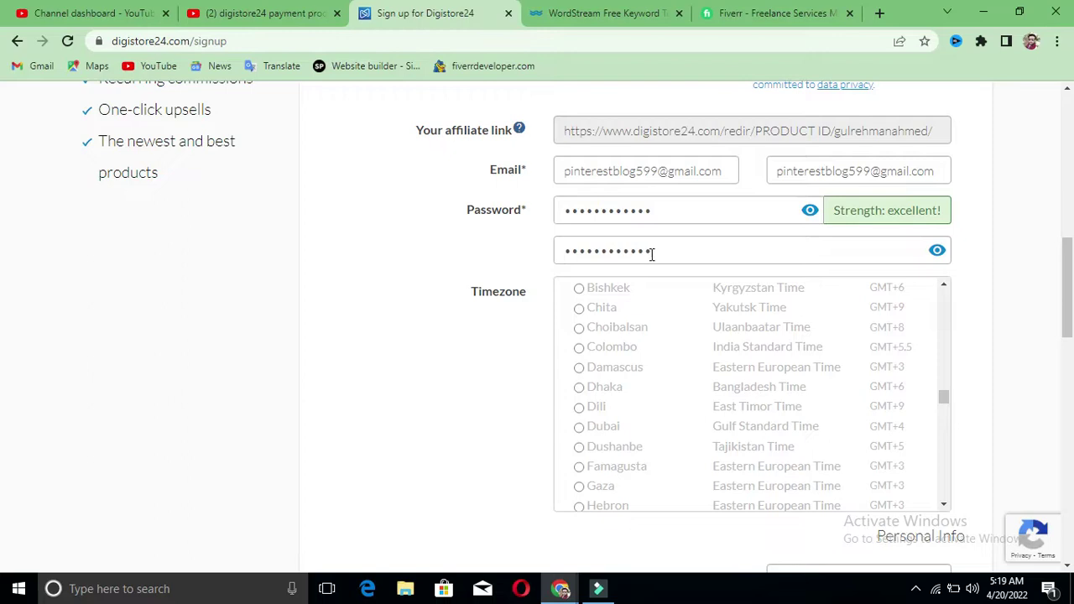
Step: Scroll through the Timezone list to the Asia section
click(965, 224)
scroll(886, 266, down, 1)
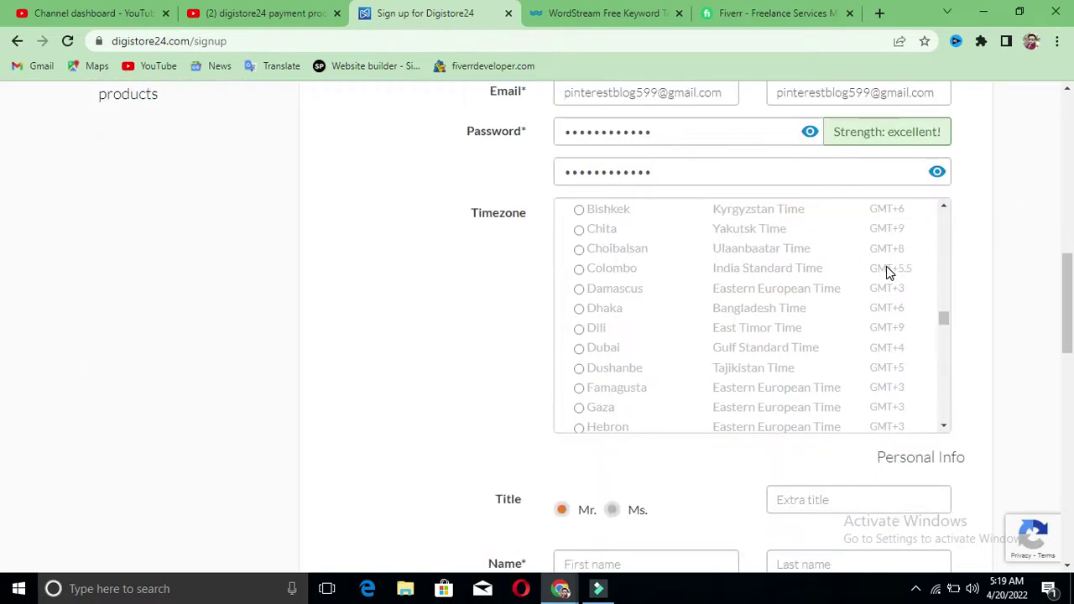
scroll(744, 356, up, 2)
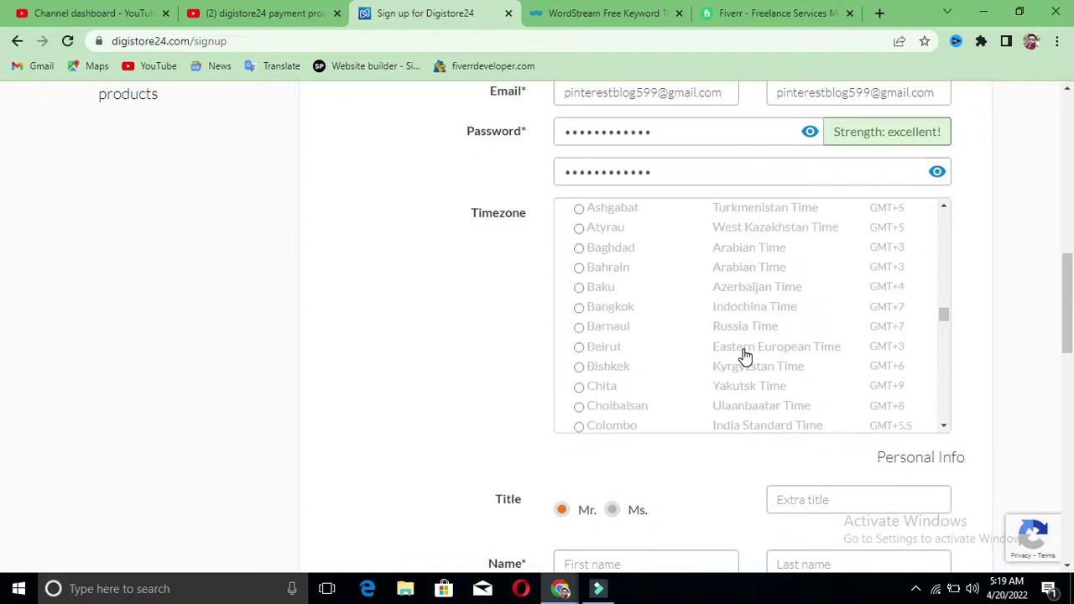
scroll(746, 354, up, 2)
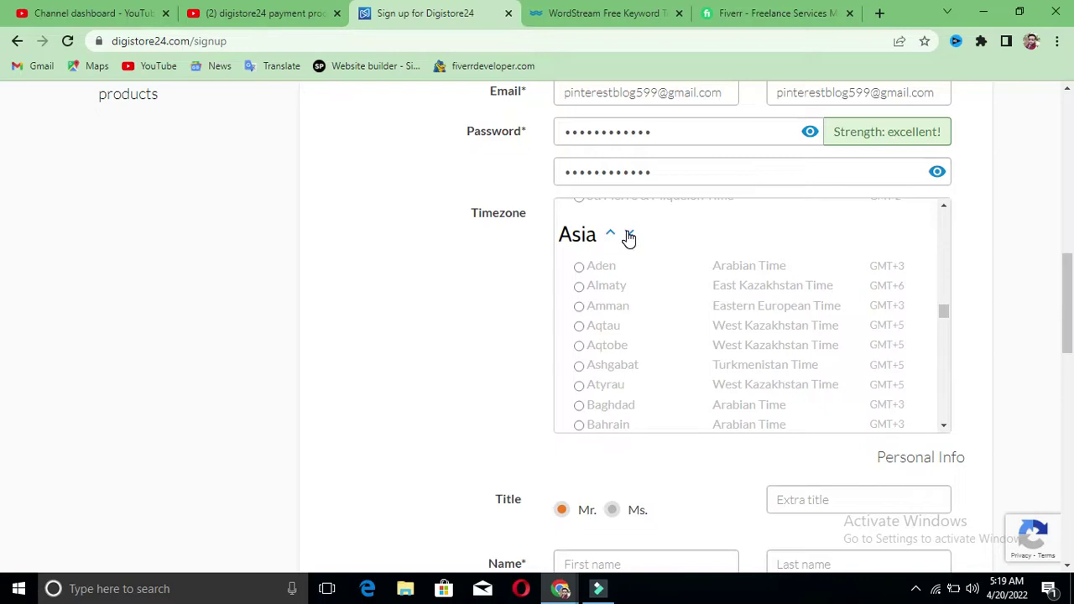
scroll(648, 265, up, 1)
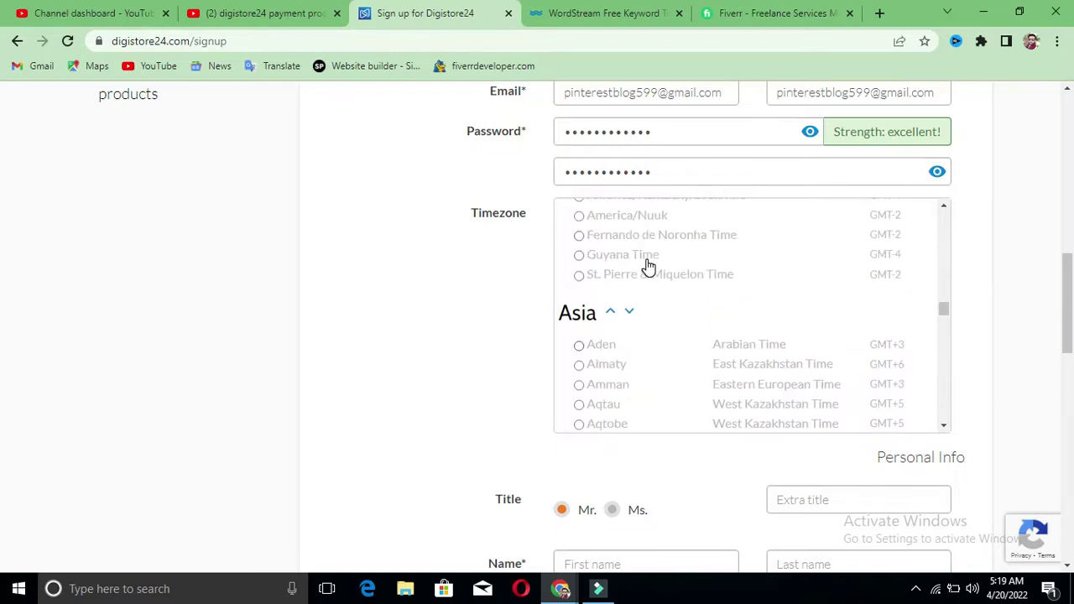
scroll(648, 265, down, 2)
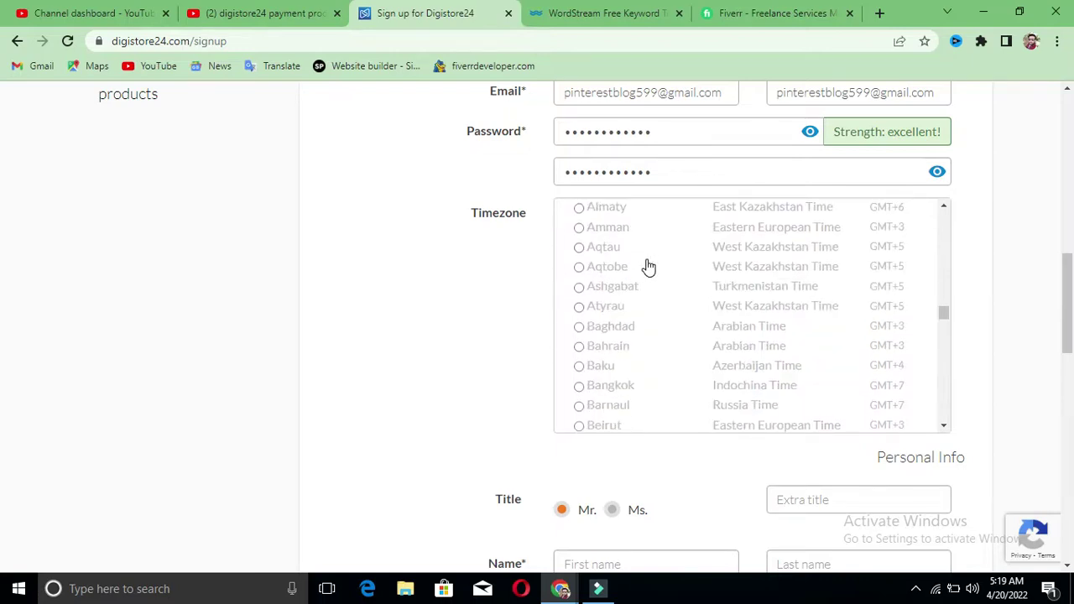
scroll(648, 267, down, 3)
scroll(655, 336, down, 2)
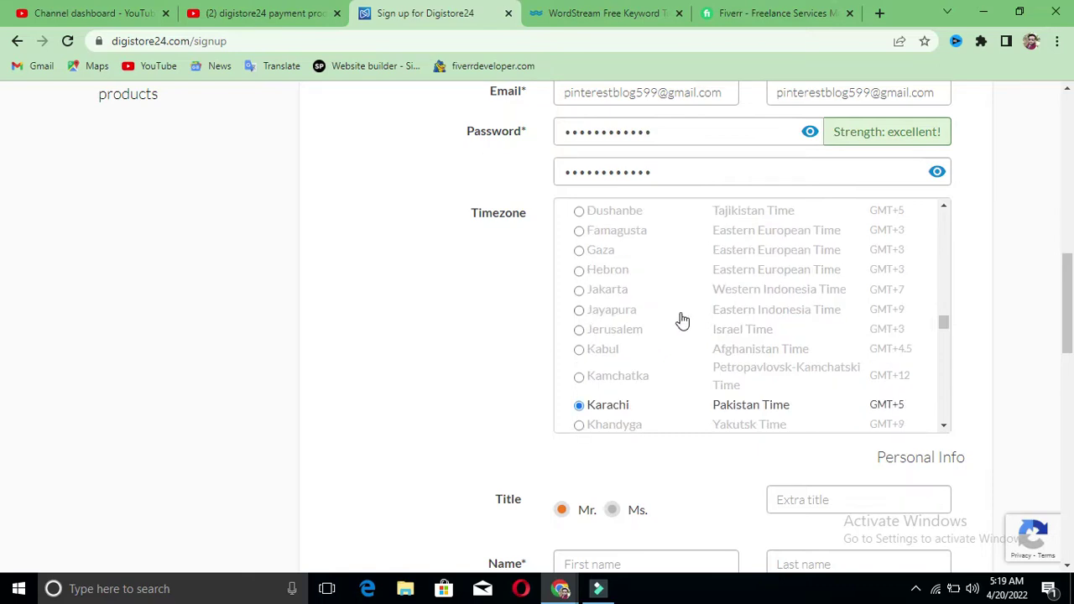
scroll(635, 335, up, 3)
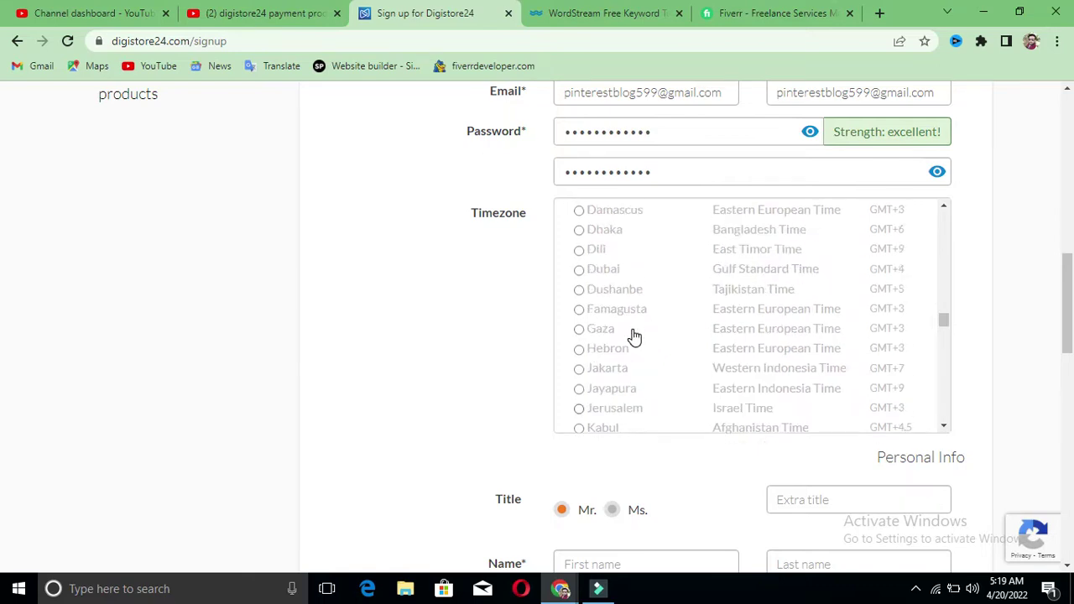
scroll(635, 336, up, 1)
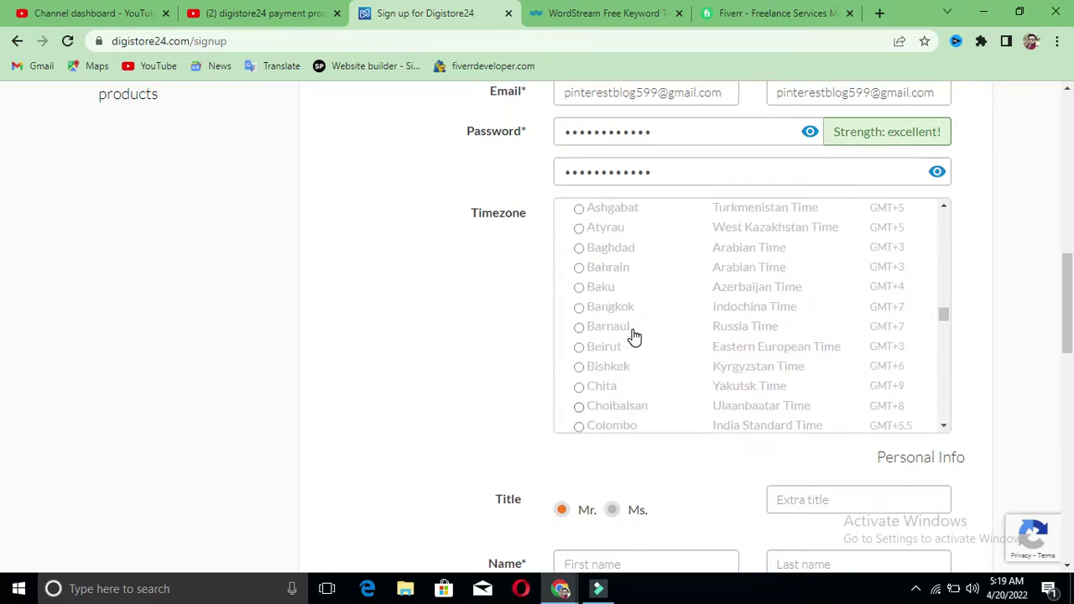
scroll(635, 335, up, 2)
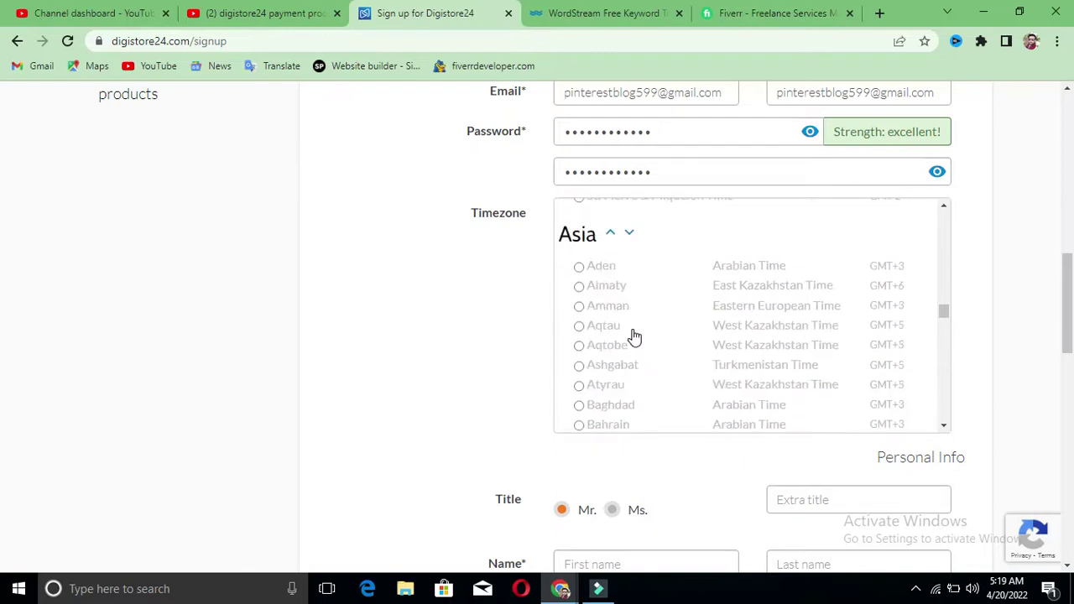
Step: Select Karachi (Pakistan Time, GMT+5) as the timezone
click(635, 233)
scroll(638, 243, down, 3)
scroll(647, 277, up, 2)
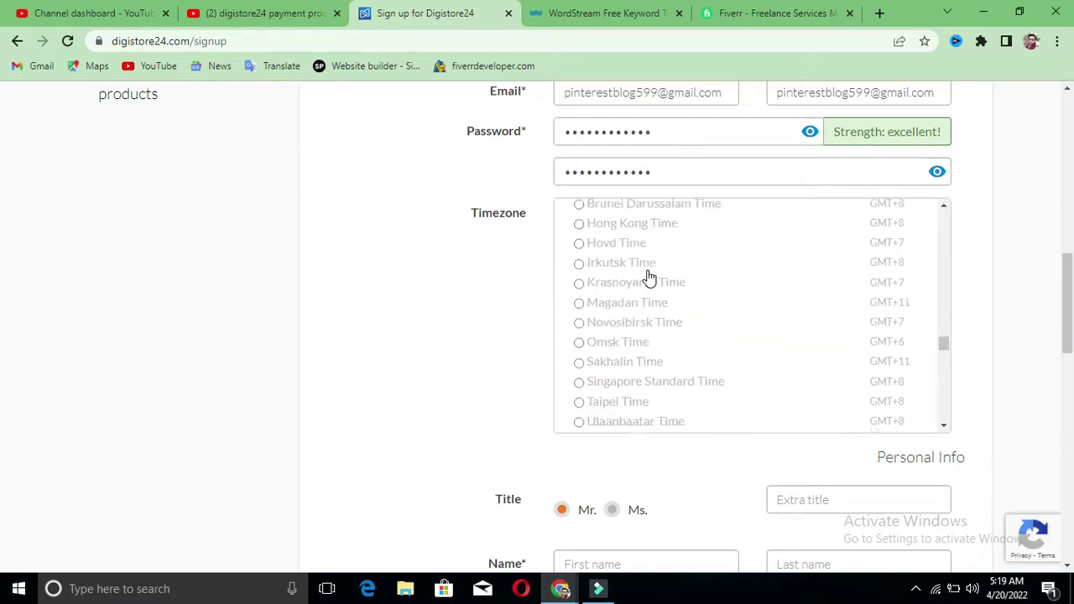
scroll(648, 277, up, 10)
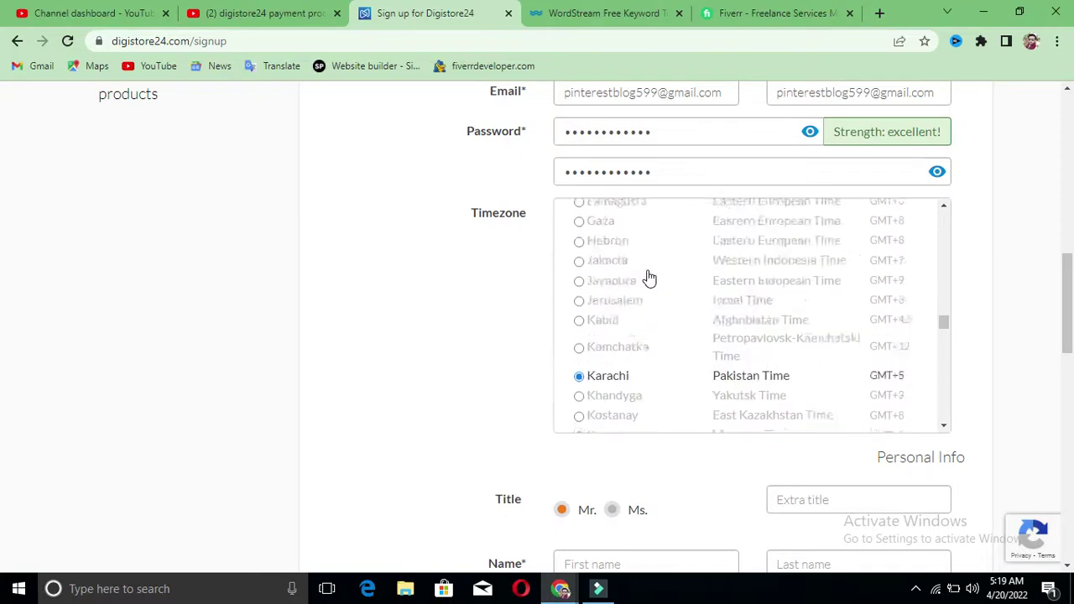
scroll(647, 277, down, 4)
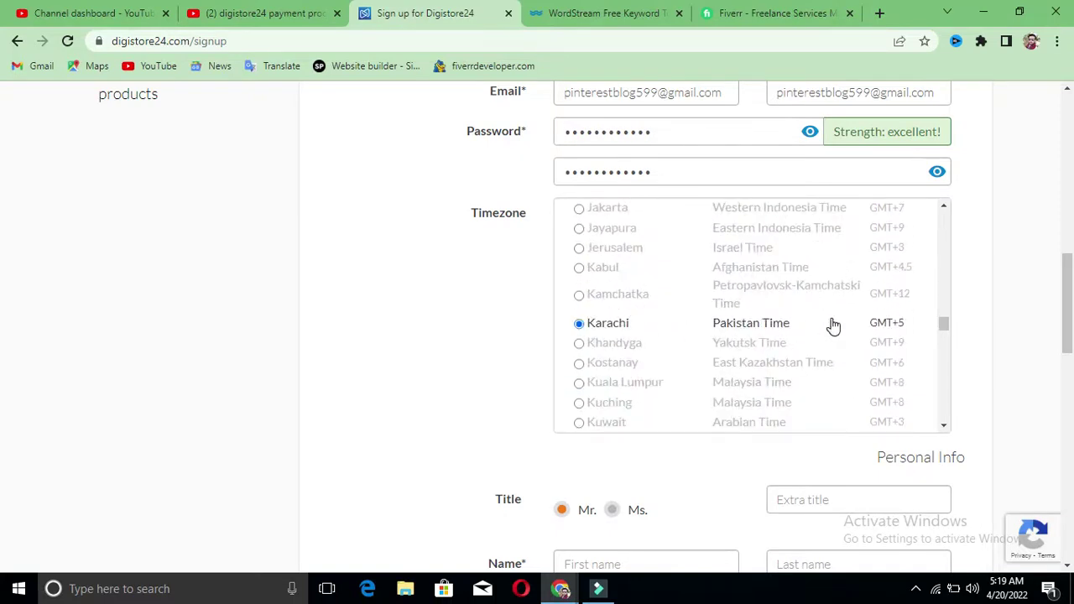
click(979, 313)
scroll(979, 312, down, 2)
Step: Choose Mr. as the title
scroll(570, 300, down, 1)
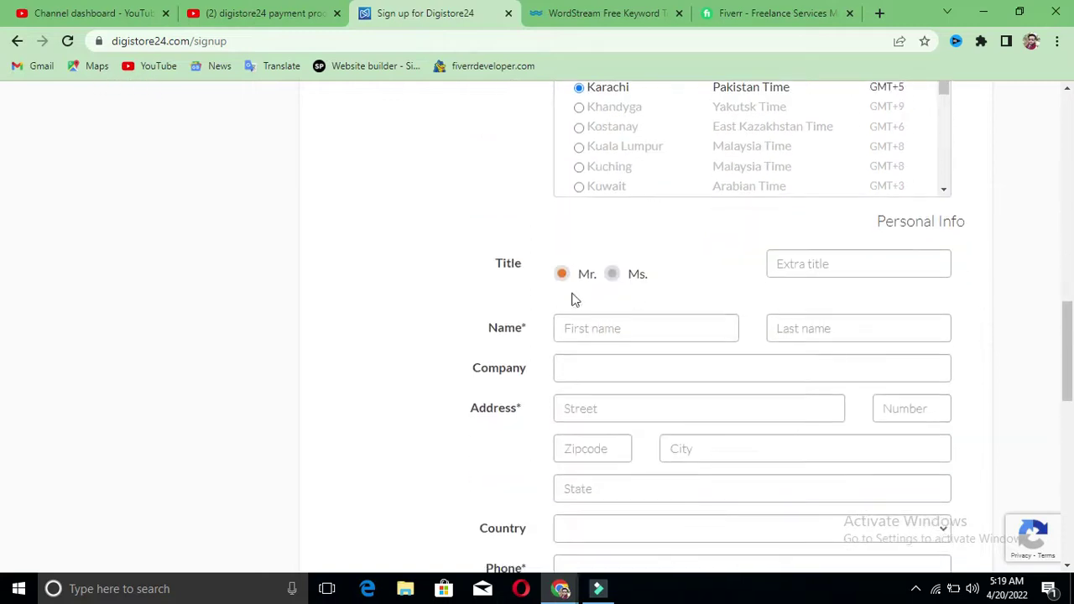
click(571, 283)
click(647, 286)
click(804, 263)
click(643, 271)
scroll(702, 254, down, 2)
Step: Fill in the first name, last name and company name
click(622, 166)
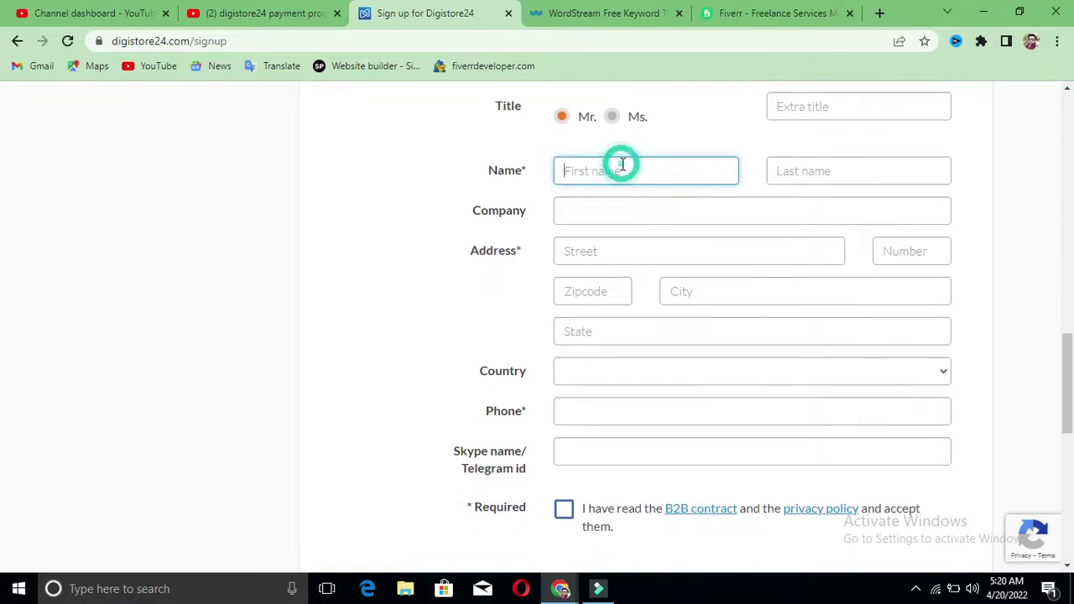
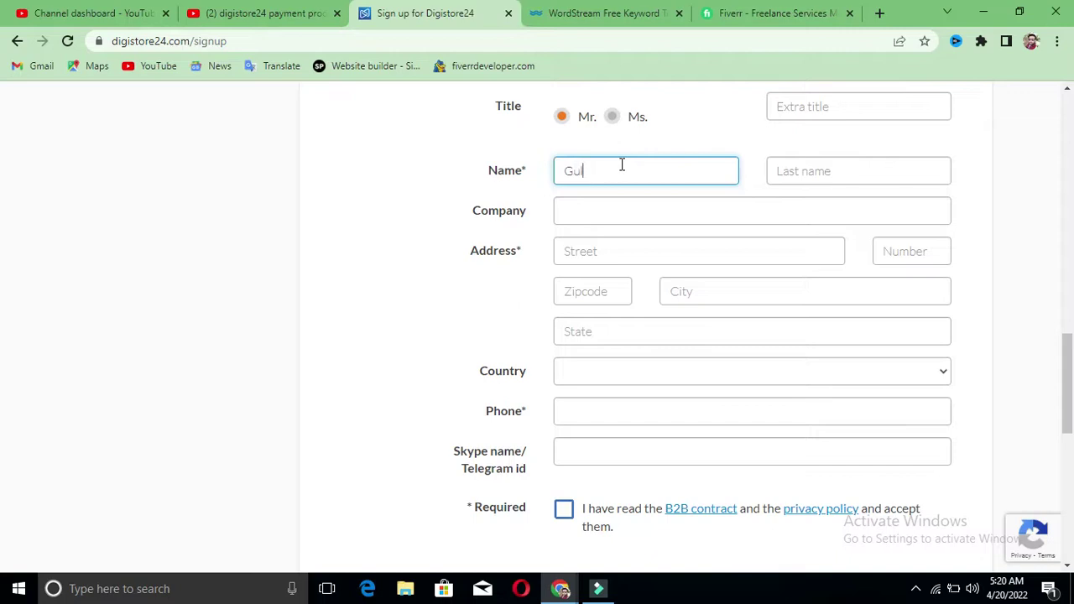
click(813, 172)
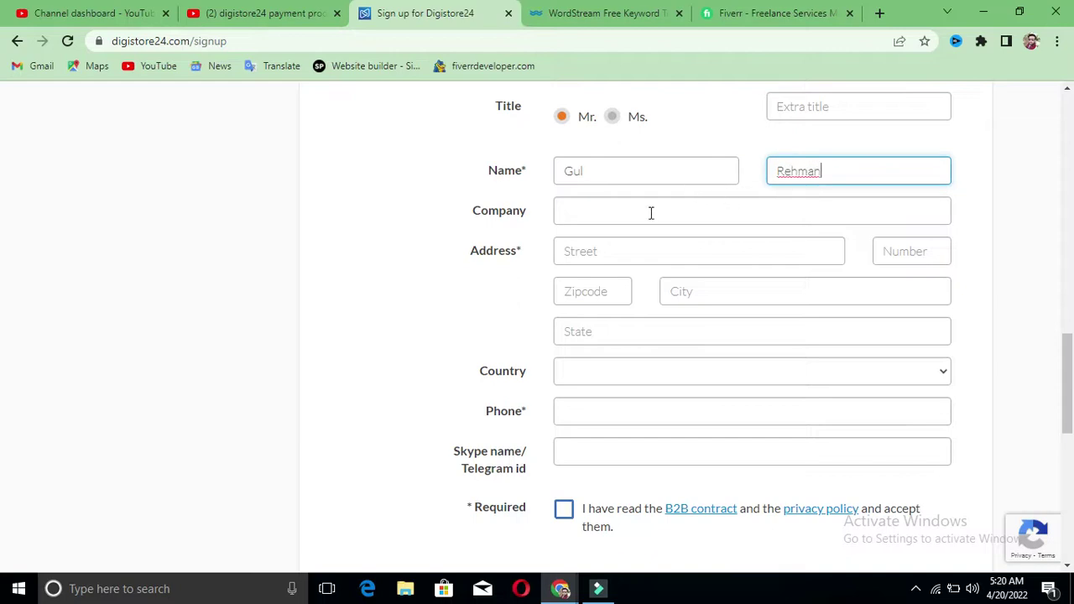
click(650, 212)
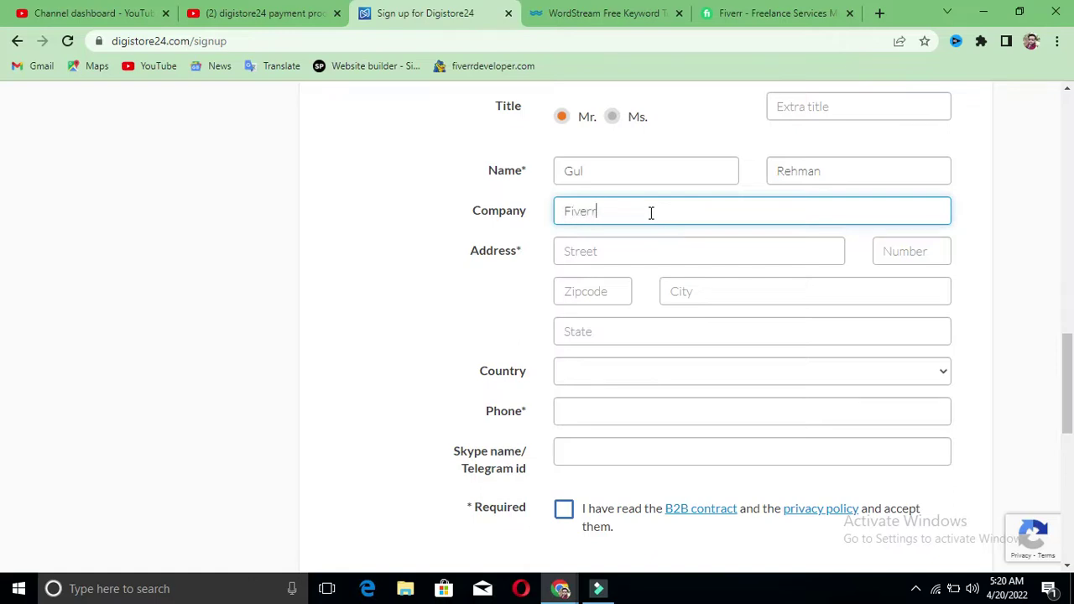
text(Fiverr Develo)
text(per)
Step: Enter the street address and street number 12
click(598, 243)
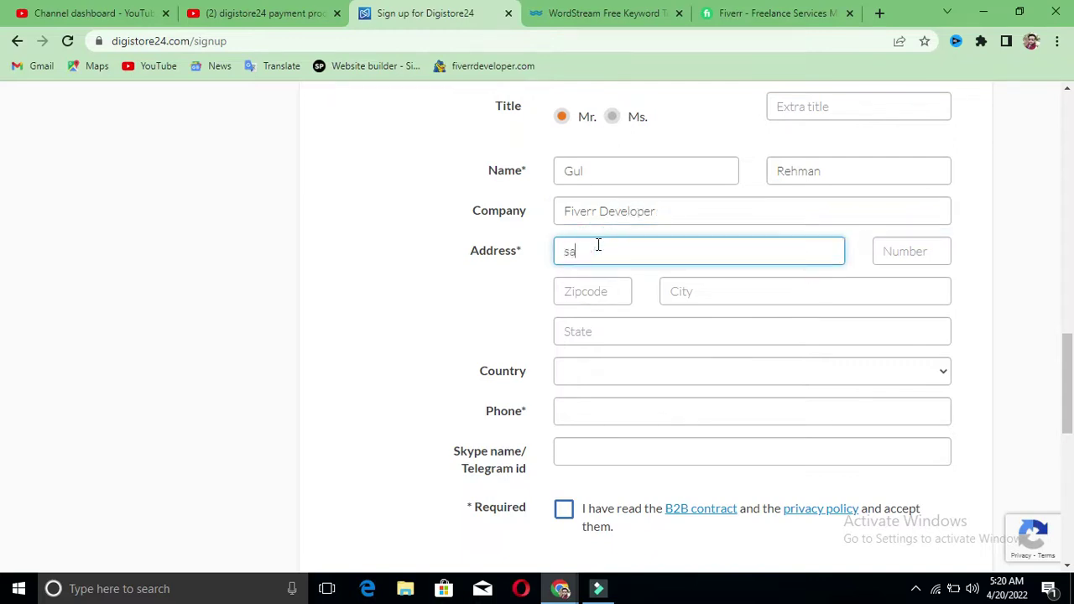
click(914, 248)
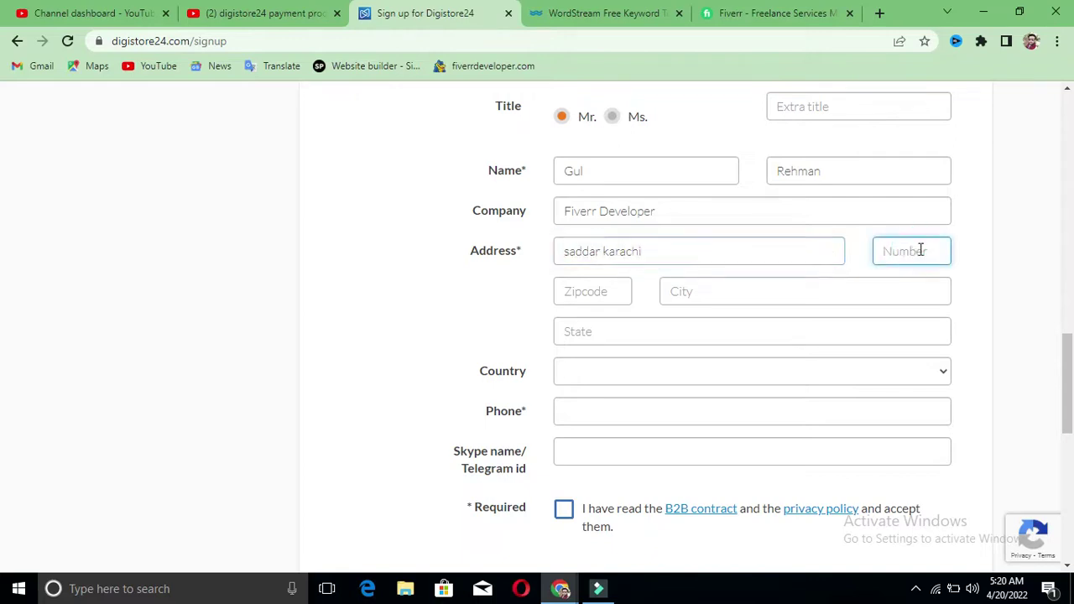
click(987, 247)
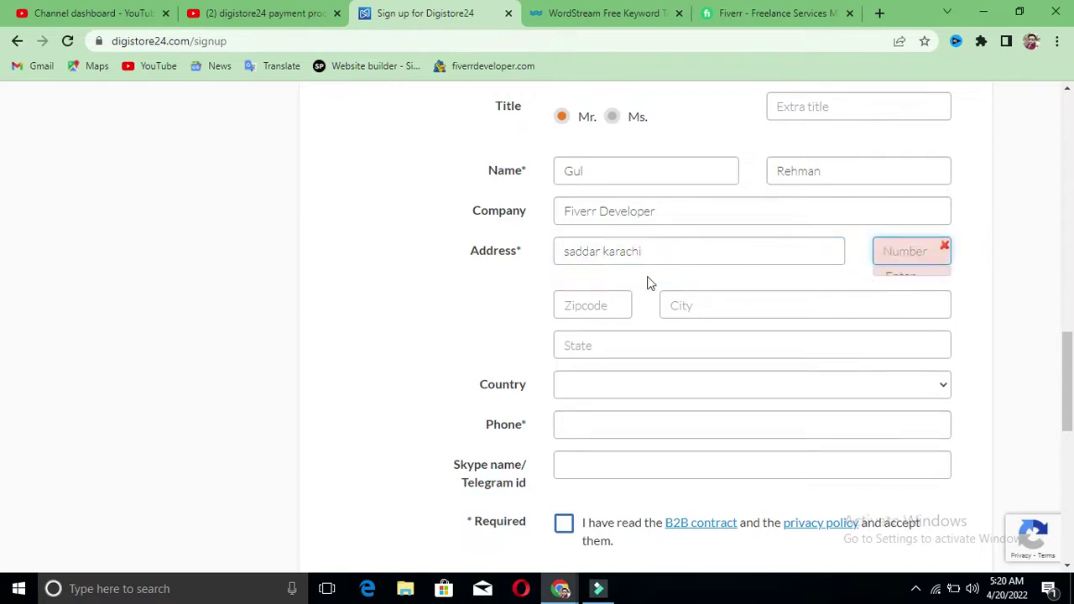
click(910, 247)
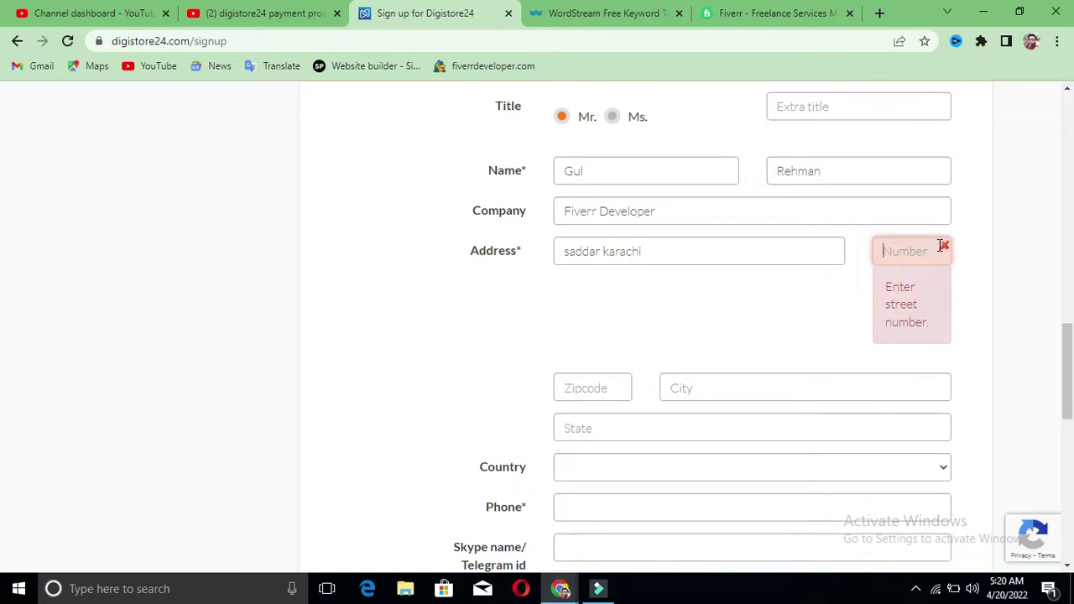
click(778, 290)
Step: Enter the postal code, city and state of the address
click(596, 291)
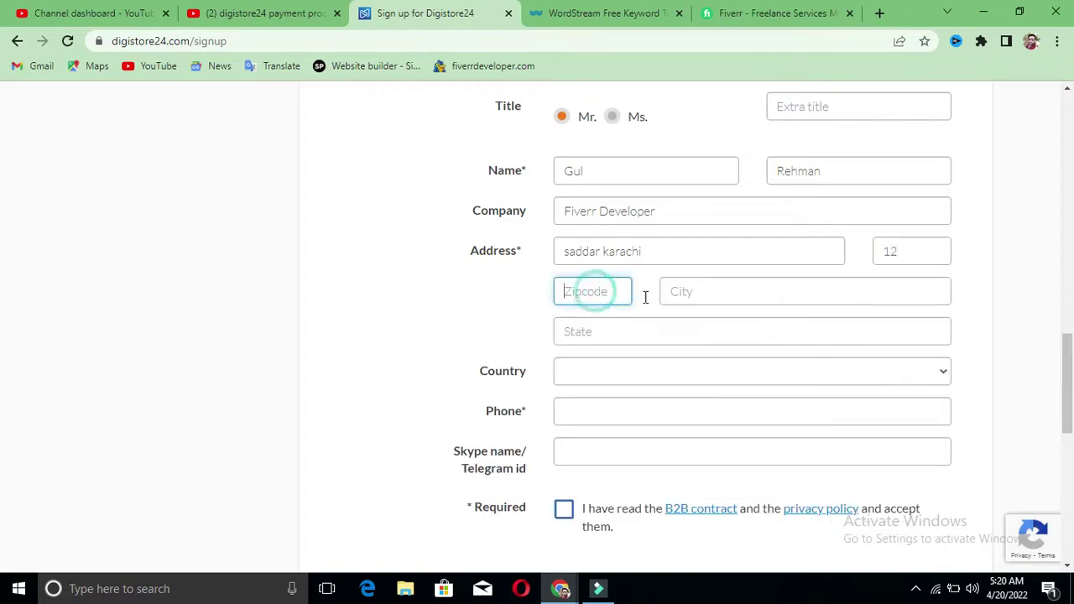
text(7200)
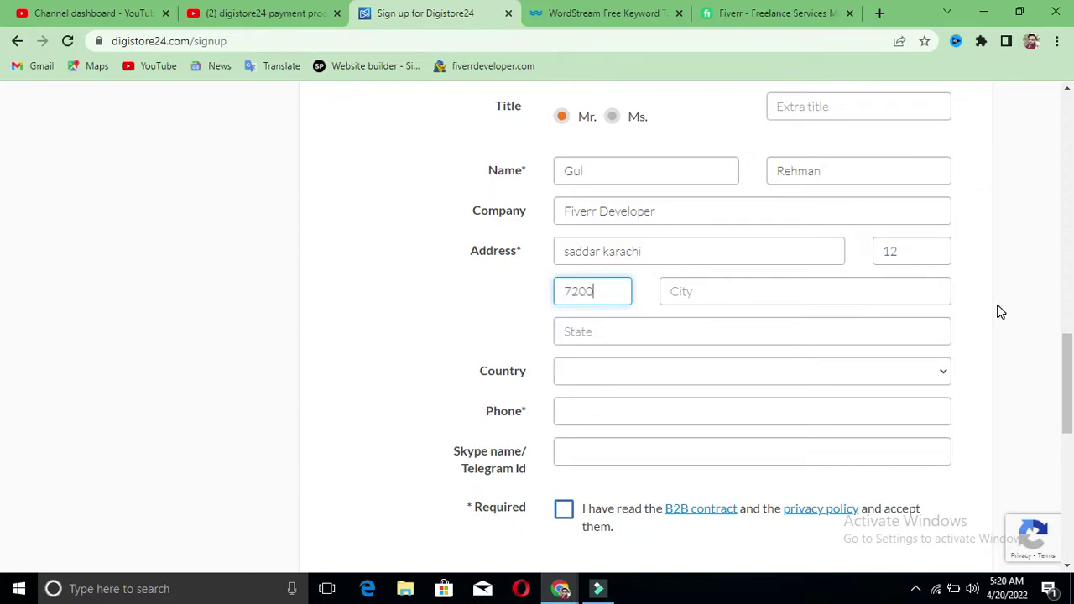
text(24)
click(785, 292)
text(saddar)
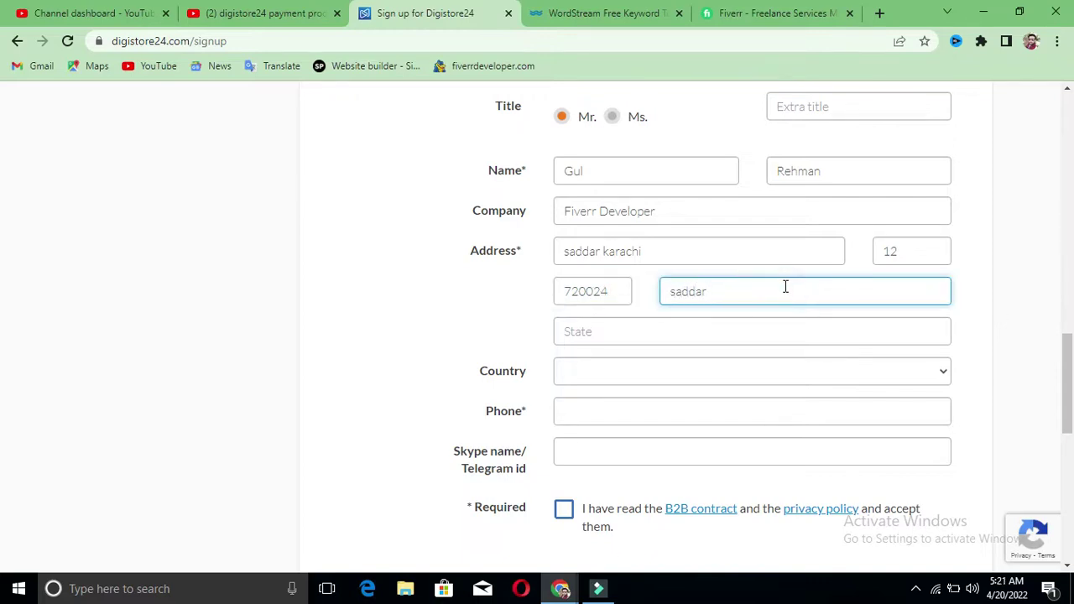
click(667, 334)
text(sindh)
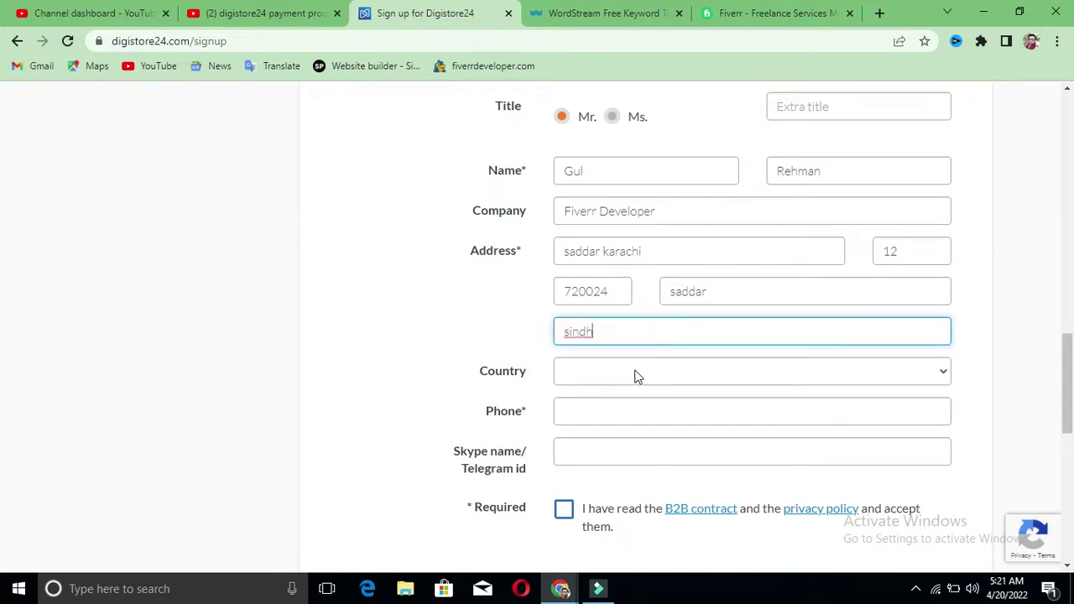
click(636, 374)
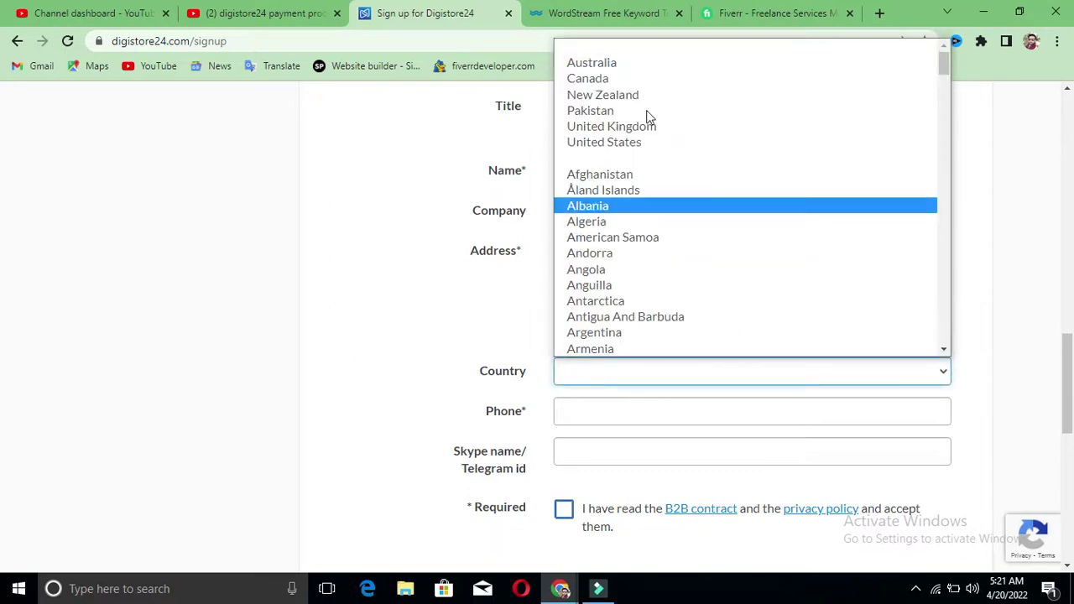
Step: Set the country to Pakistan and enter the phone number
click(645, 110)
scroll(382, 340, down, 3)
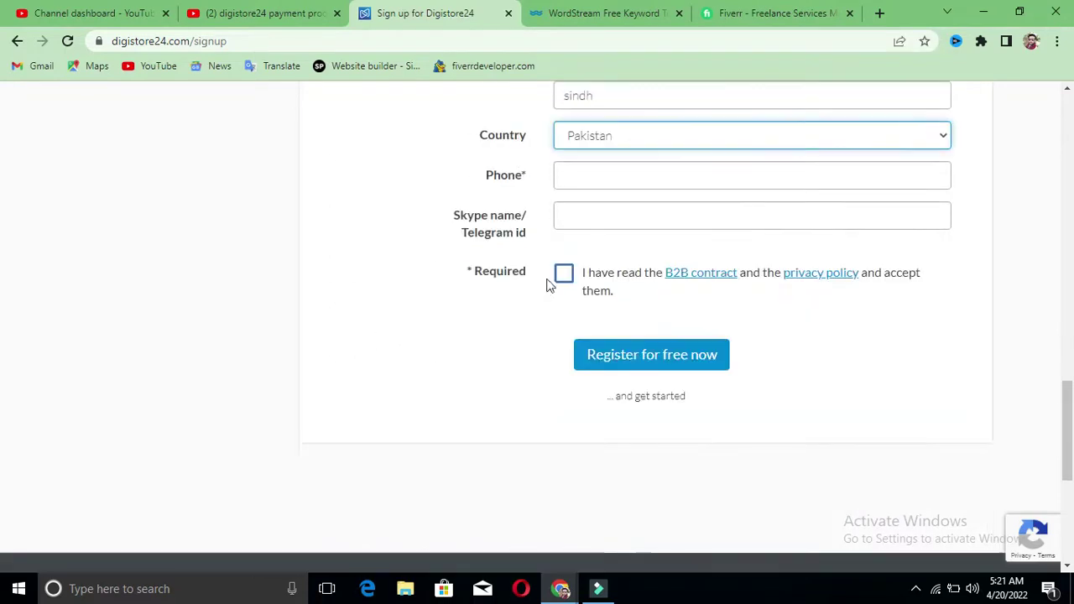
click(703, 165)
text(030833)
Step: Accept the B2B contract and privacy policy, then submit the registration
key(Tab)
key(Tab)
key(space)
scroll(844, 520, down, 2)
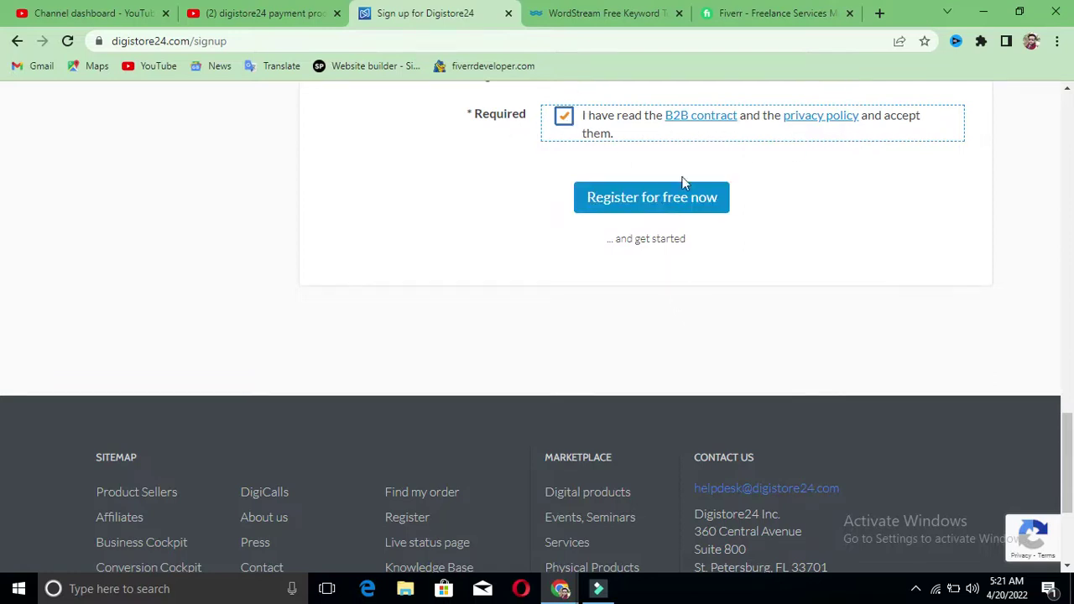
click(671, 202)
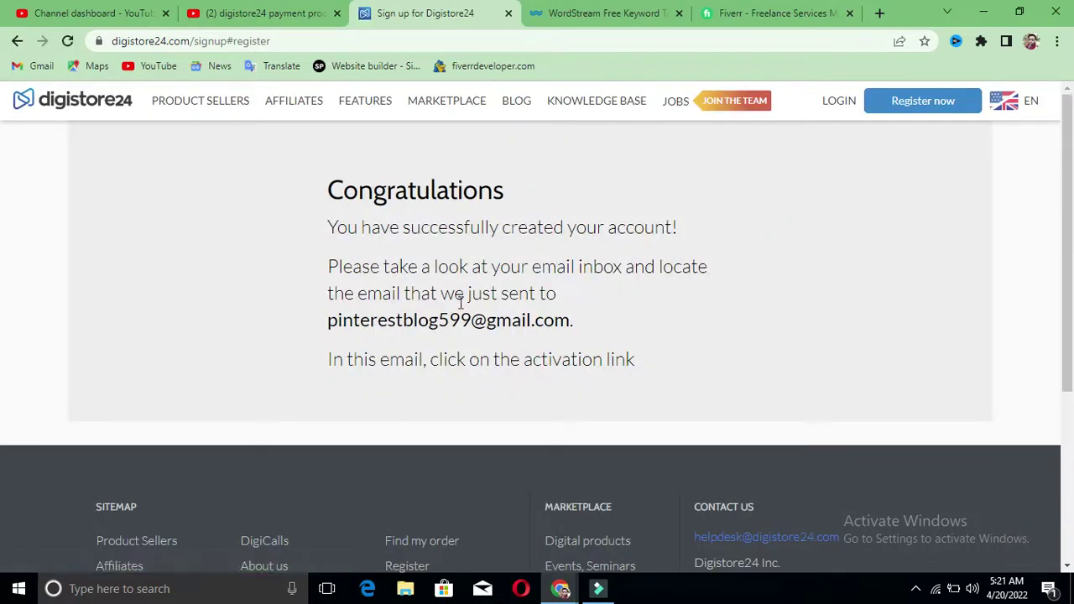
Step: Read the Congratulations text and the address the activation e-mail went to
drag(326, 189, 717, 278)
click(701, 327)
drag(326, 324, 616, 335)
click(618, 332)
Step: Reload the sign-up page, confirming form resubmission, and review the REGCAP error
click(67, 40)
click(608, 160)
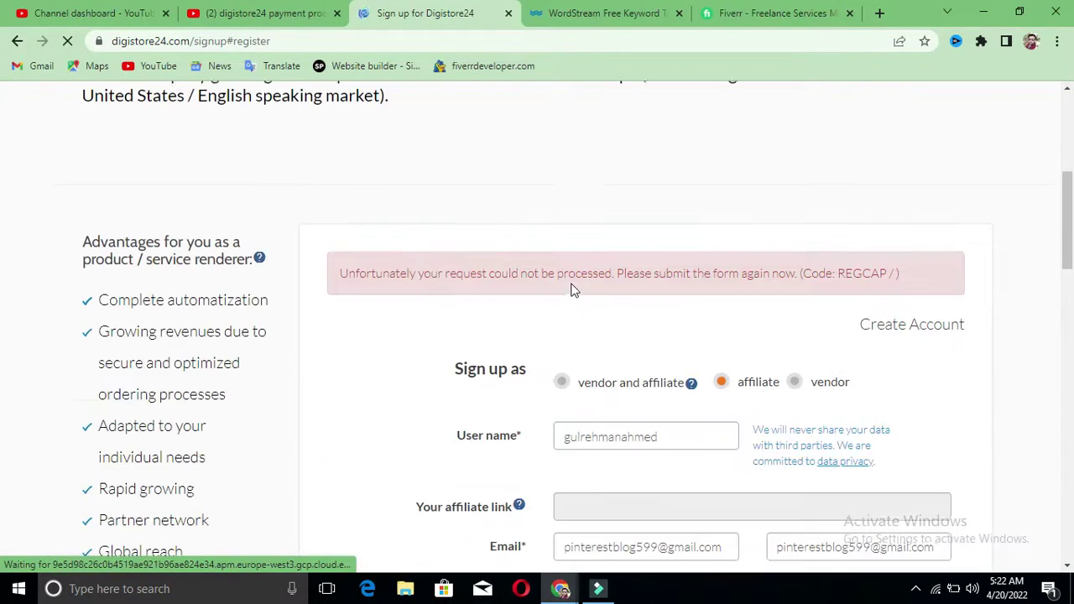
scroll(571, 289, down, 15)
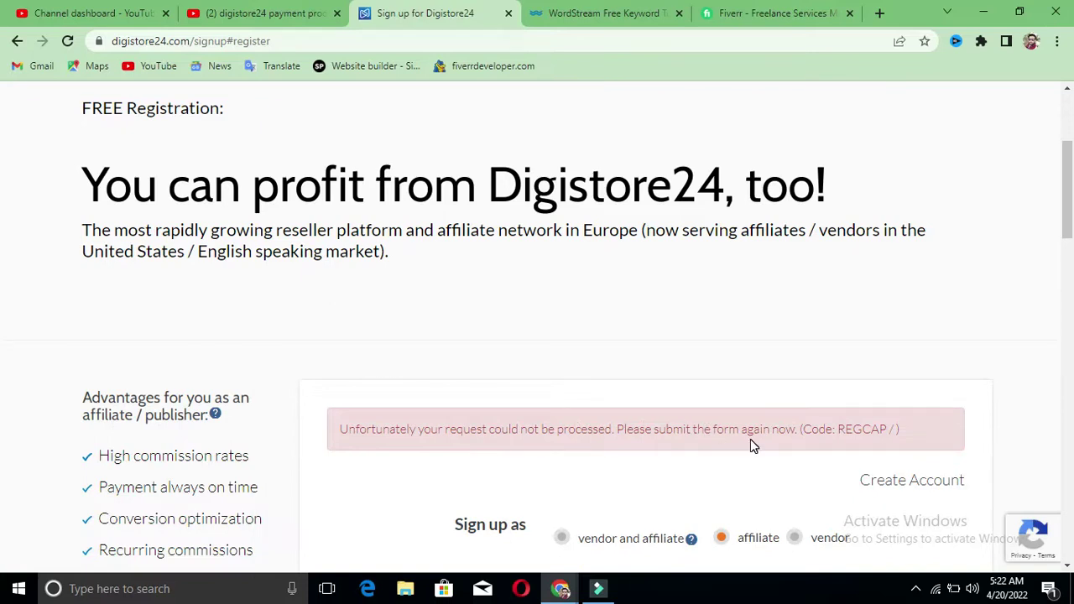
scroll(750, 439, up, 3)
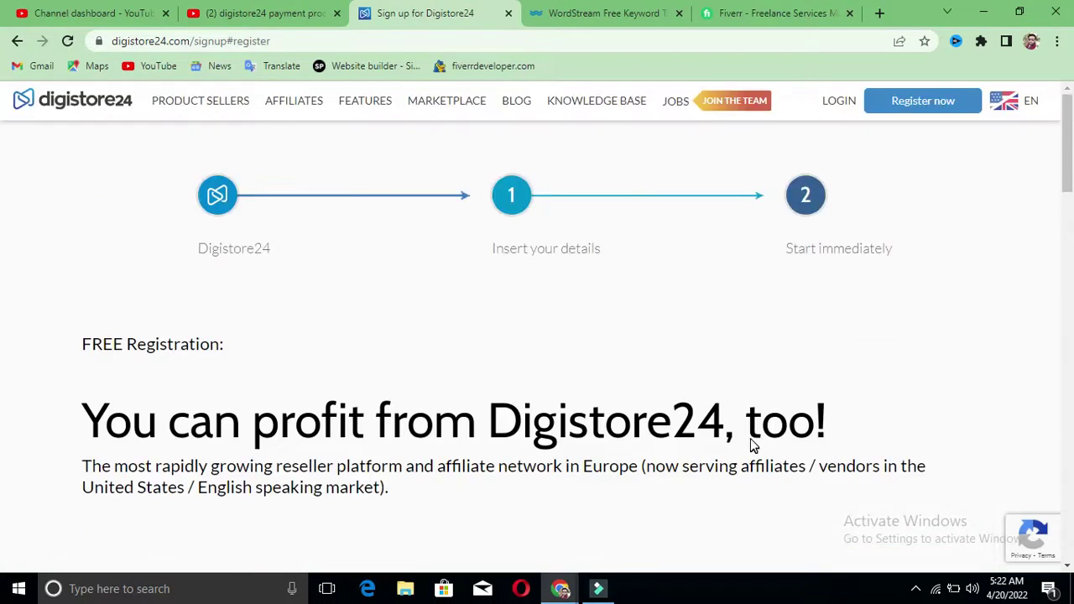
Step: Log in with the user ID and password, then retype the password after the unconfirmed-email warning
click(841, 108)
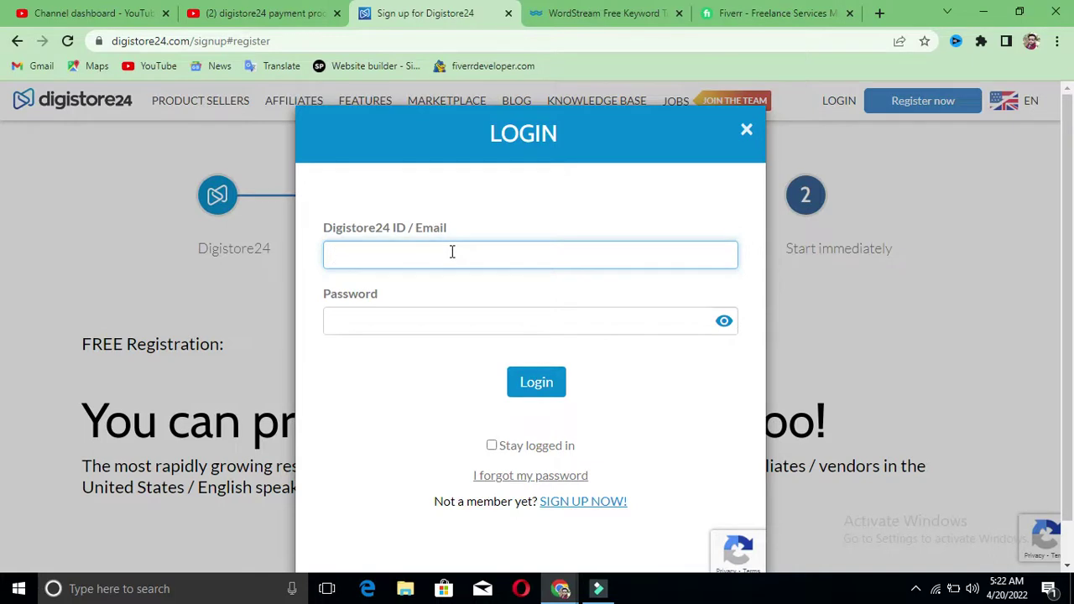
click(424, 329)
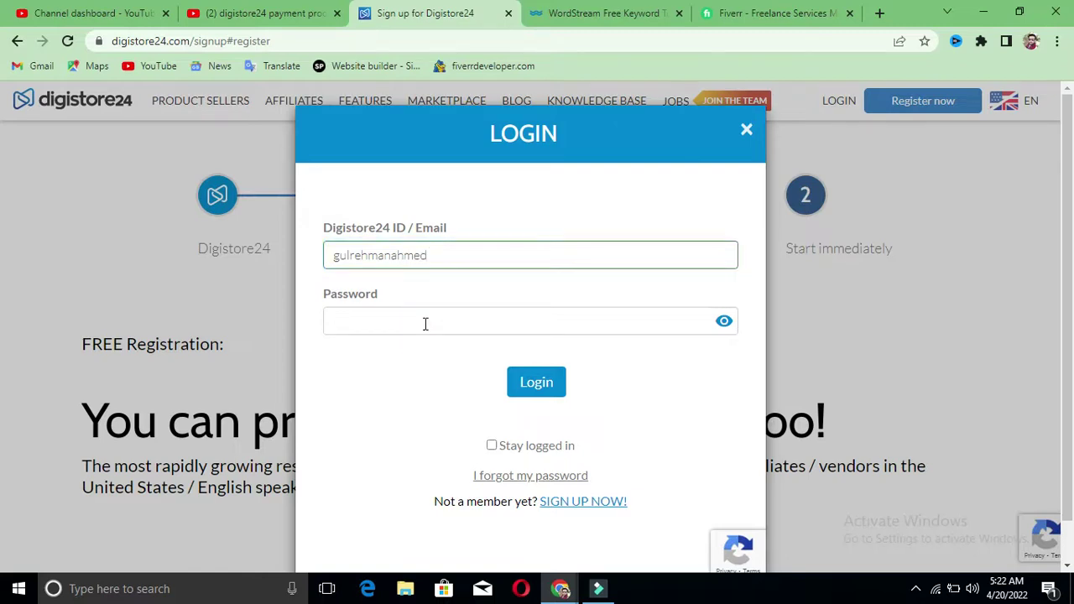
text(••••••••••••)
click(537, 386)
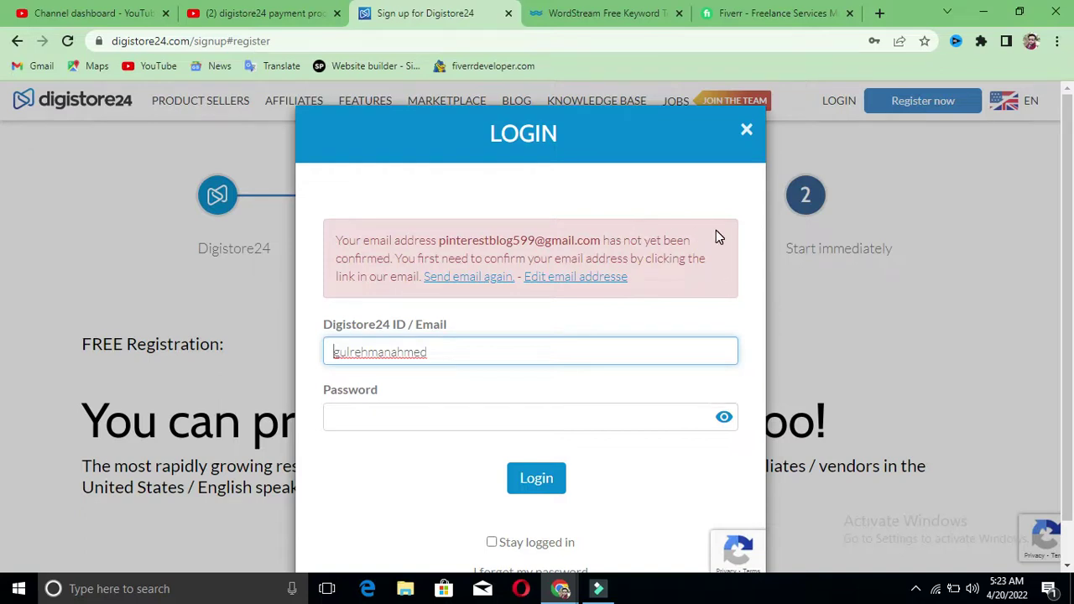
click(453, 408)
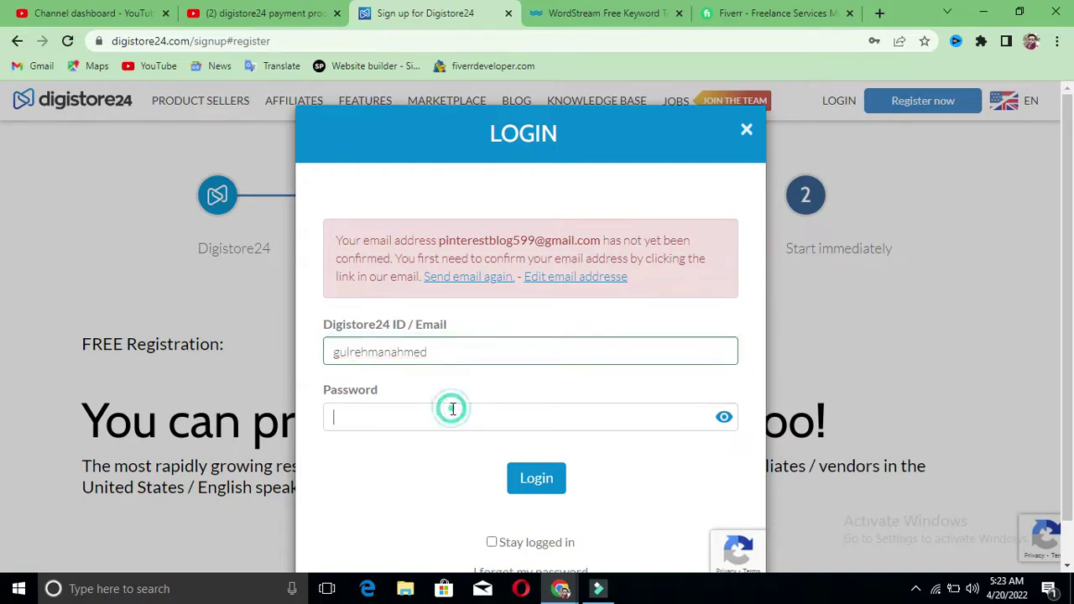
text(•)
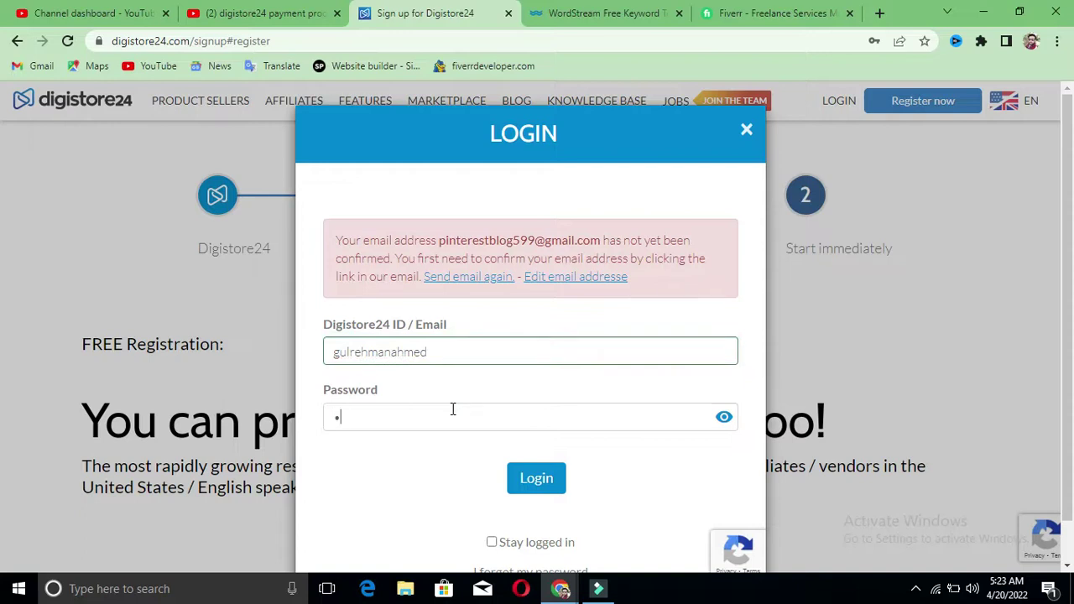
text(•••••••••)
Step: Complete the login and let Chrome save the password
click(536, 480)
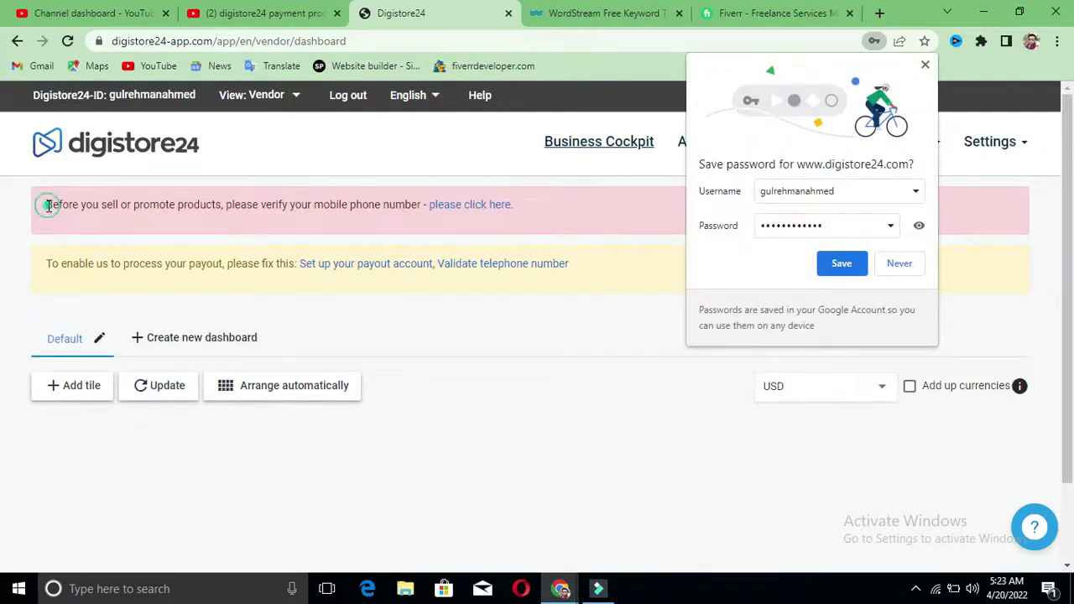
drag(46, 205, 423, 207)
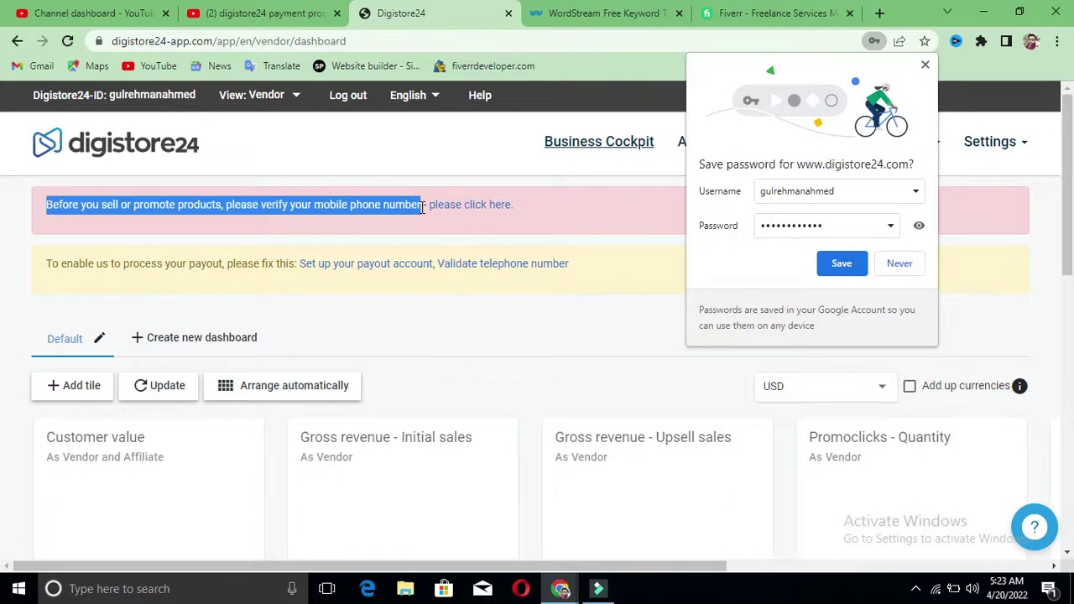
click(616, 239)
click(852, 262)
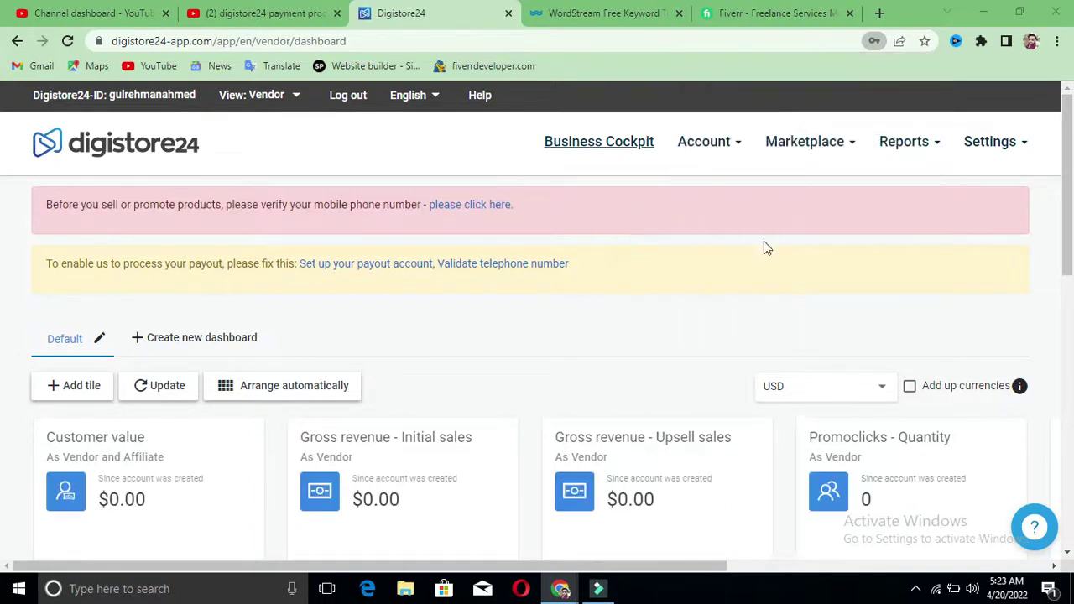
Step: Look over the dashboard's payout notice, $0.00 revenue tiles and header menus
drag(37, 266, 609, 319)
click(609, 315)
scroll(605, 302, down, 3)
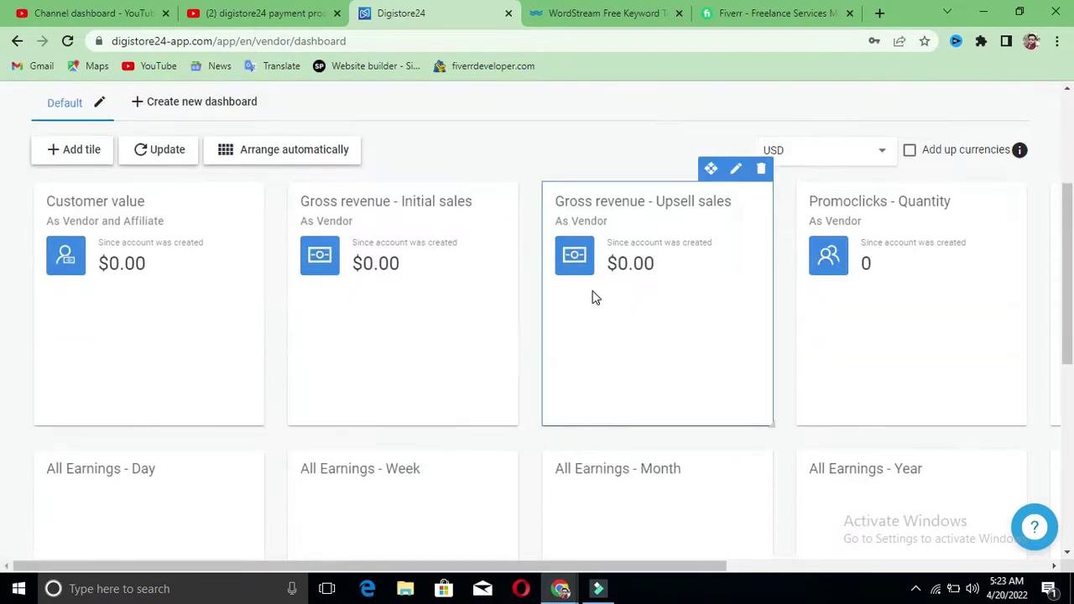
click(439, 269)
scroll(745, 333, down, 2)
scroll(745, 333, up, 5)
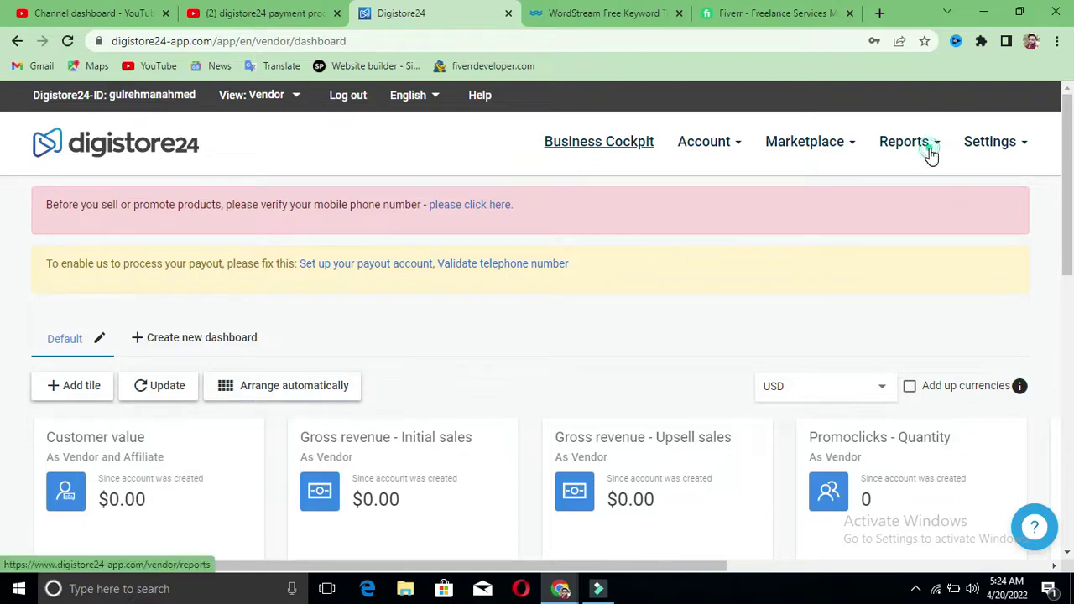
mouse_move(930, 151)
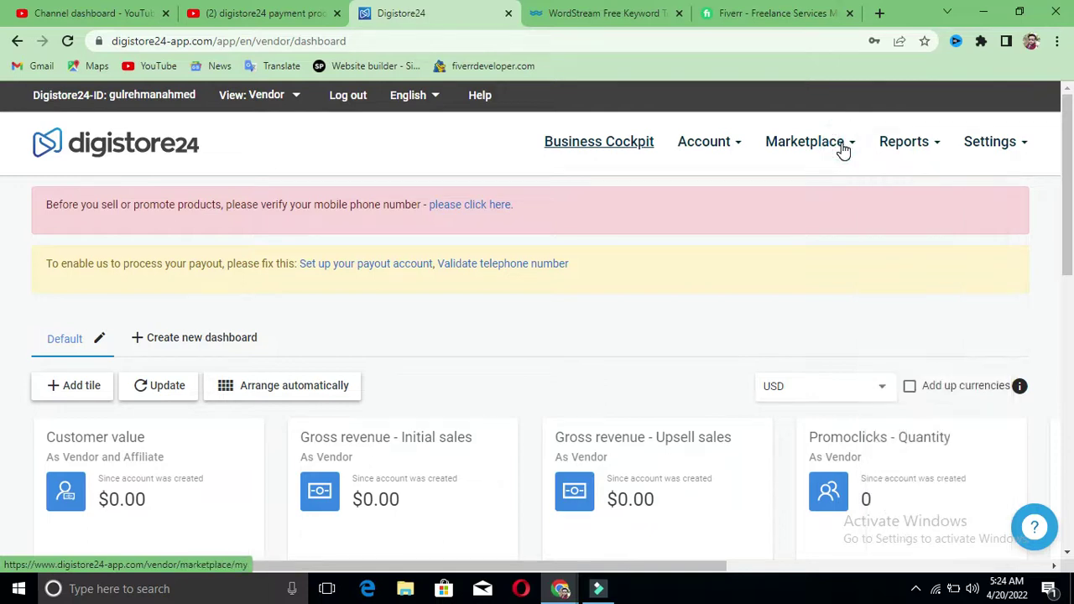
mouse_move(851, 144)
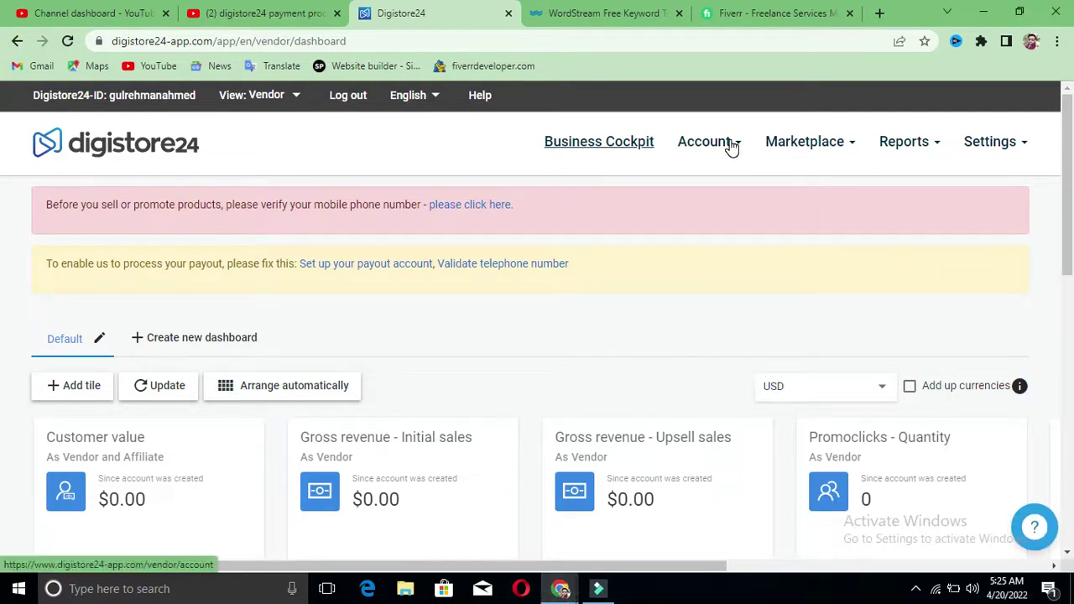
click(844, 143)
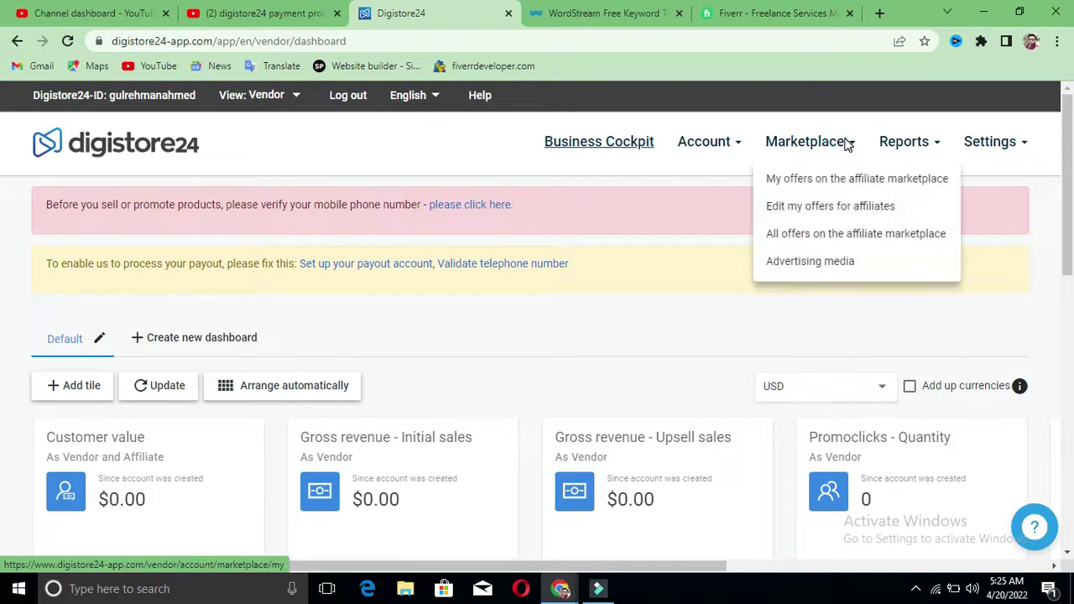
click(838, 238)
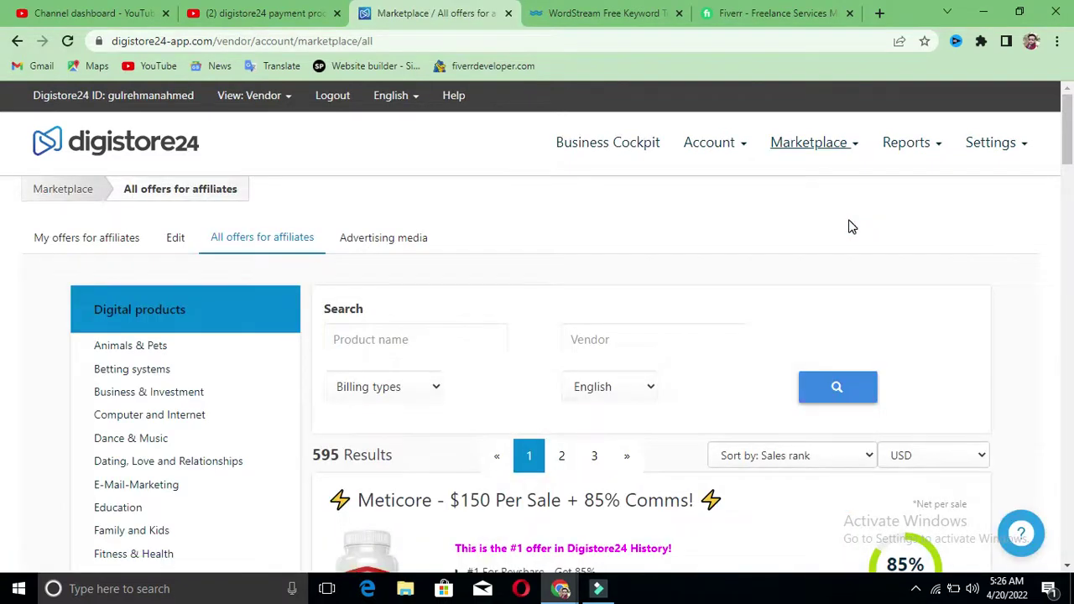
scroll(849, 312, down, 4)
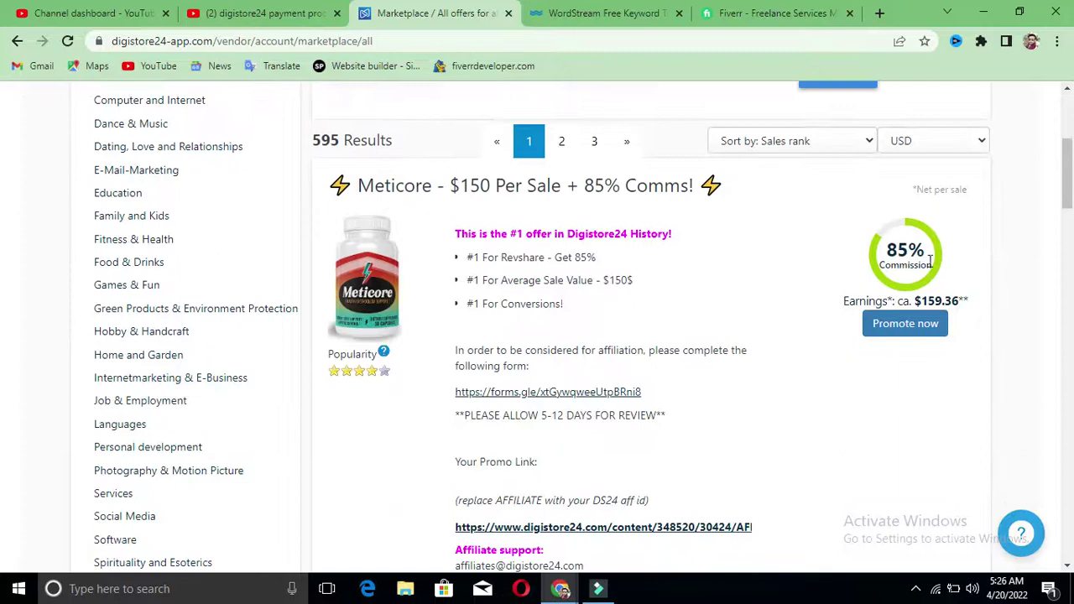
drag(888, 243, 922, 248)
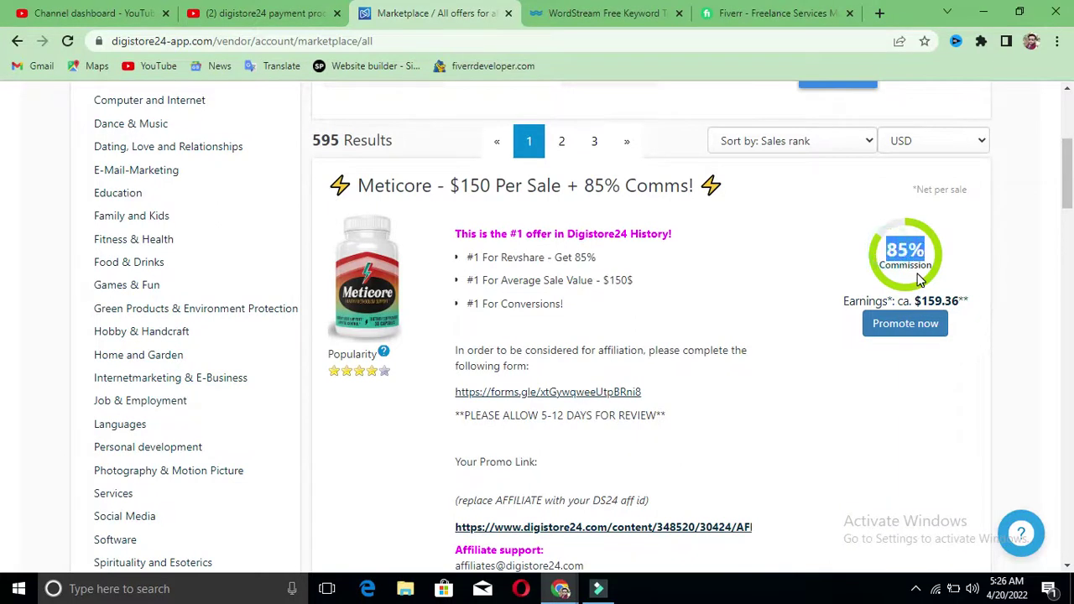
drag(919, 297, 970, 300)
click(980, 295)
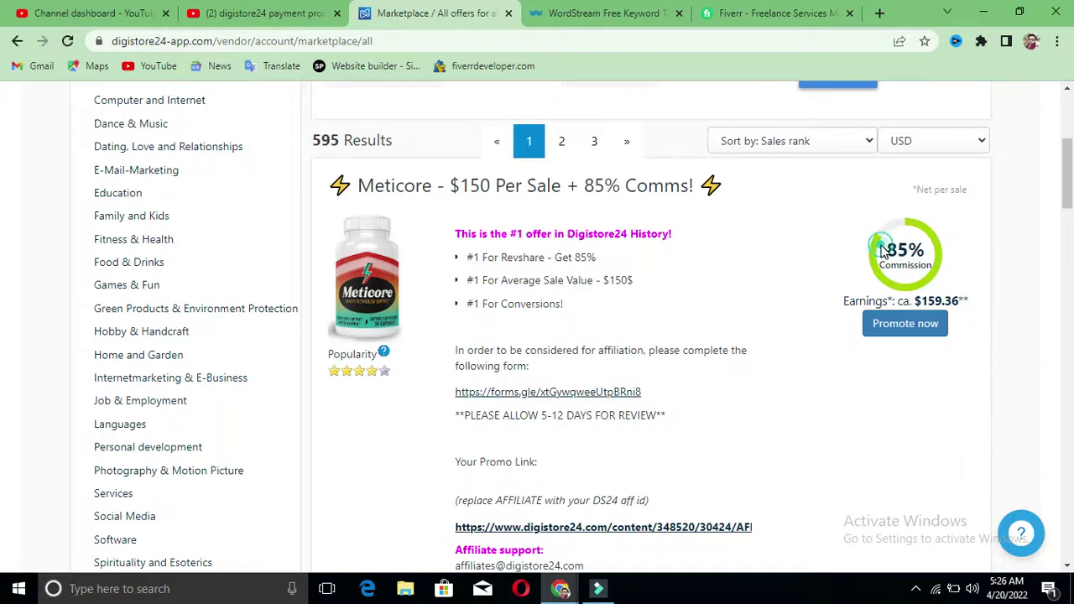
drag(881, 248, 934, 279)
click(1057, 261)
scroll(587, 307, down, 2)
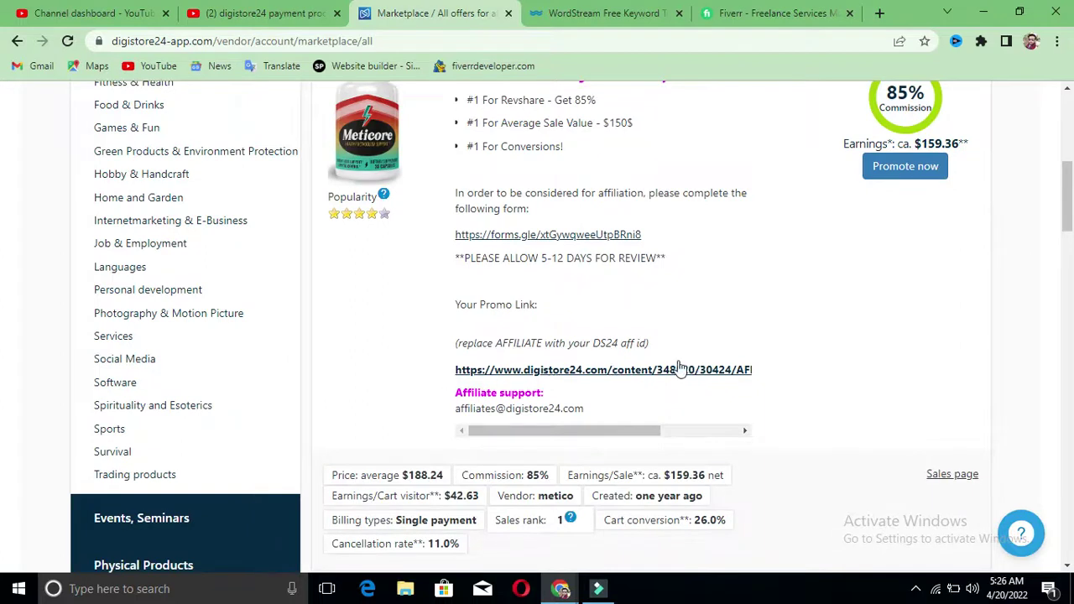
scroll(703, 378, down, 3)
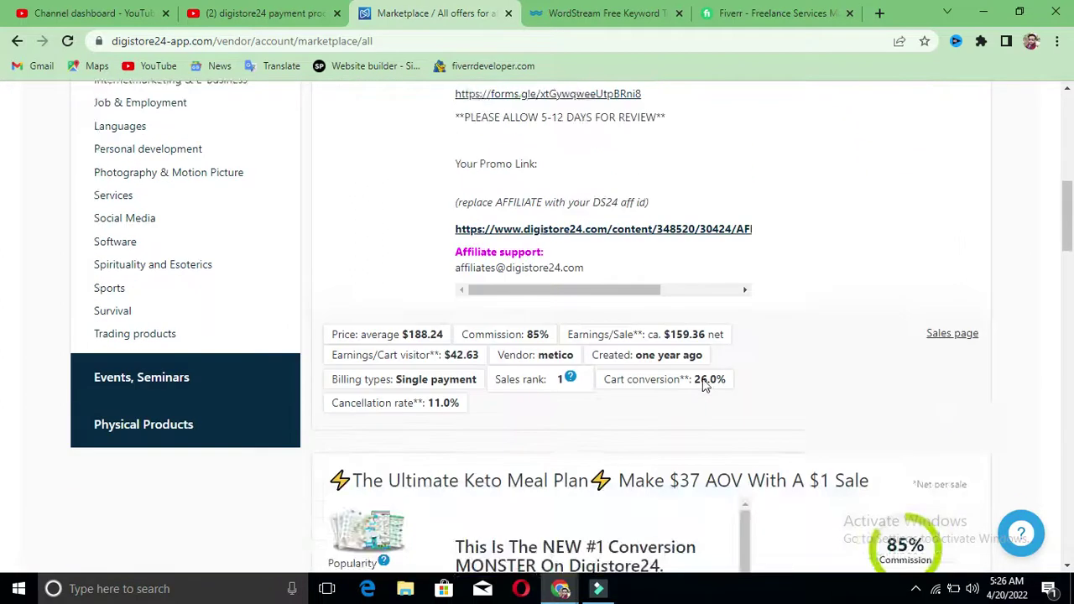
scroll(702, 376, down, 2)
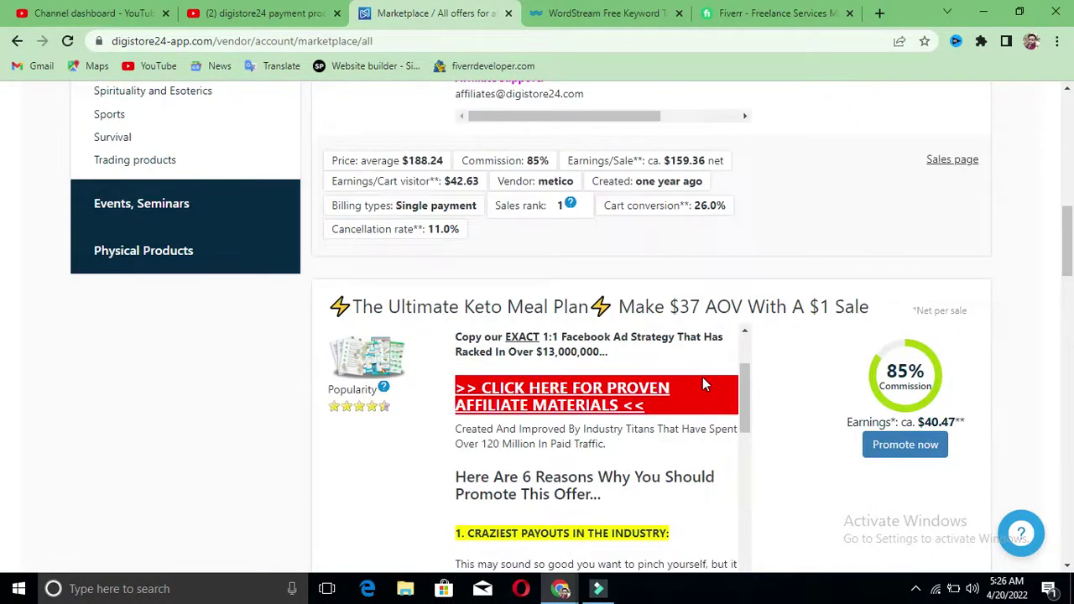
scroll(702, 377, up, 2)
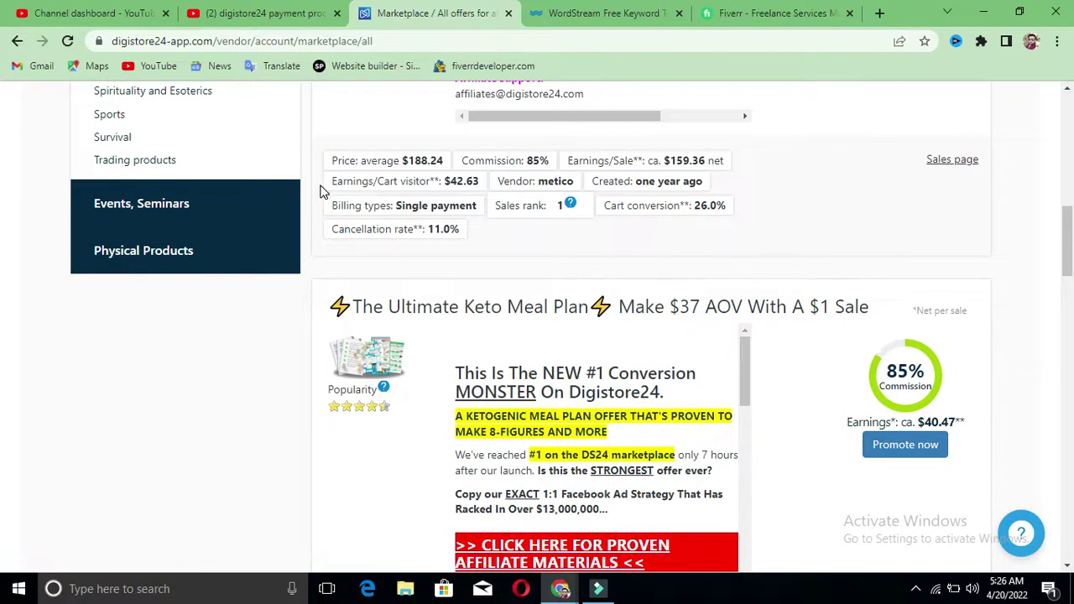
drag(328, 156, 751, 235)
click(758, 230)
scroll(775, 191, down, 6)
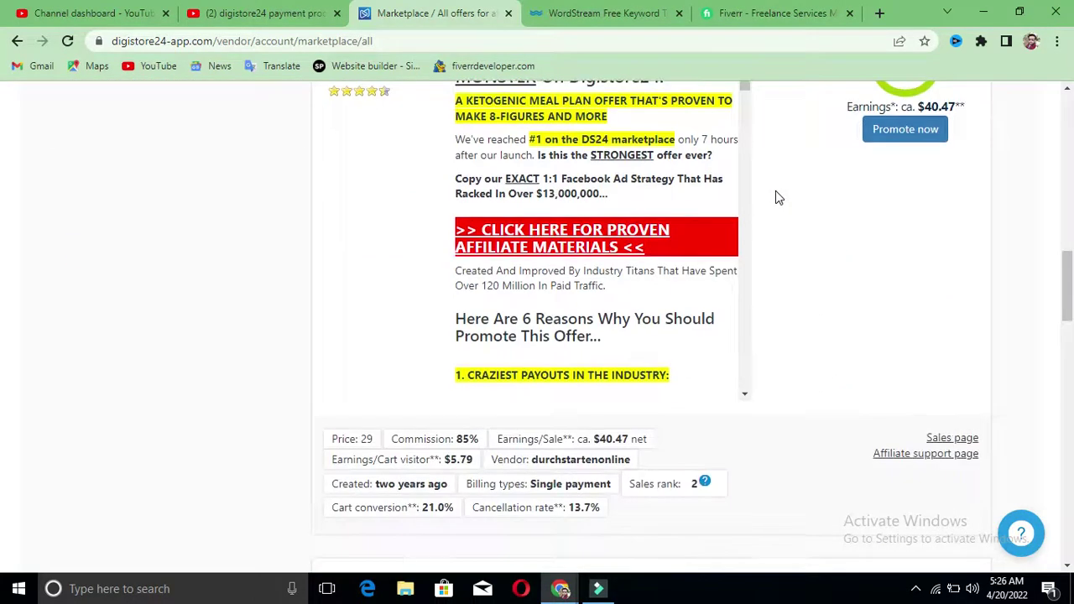
scroll(777, 196, down, 4)
scroll(777, 196, down, 4)
scroll(777, 196, up, 8)
scroll(776, 191, up, 15)
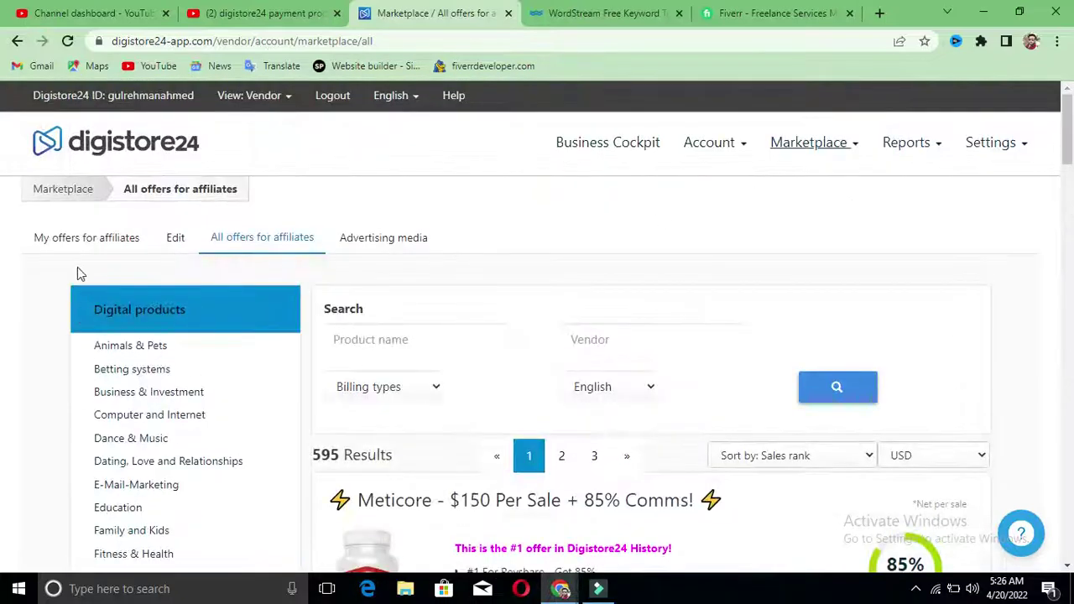
scroll(143, 340, down, 1)
scroll(143, 340, down, 2)
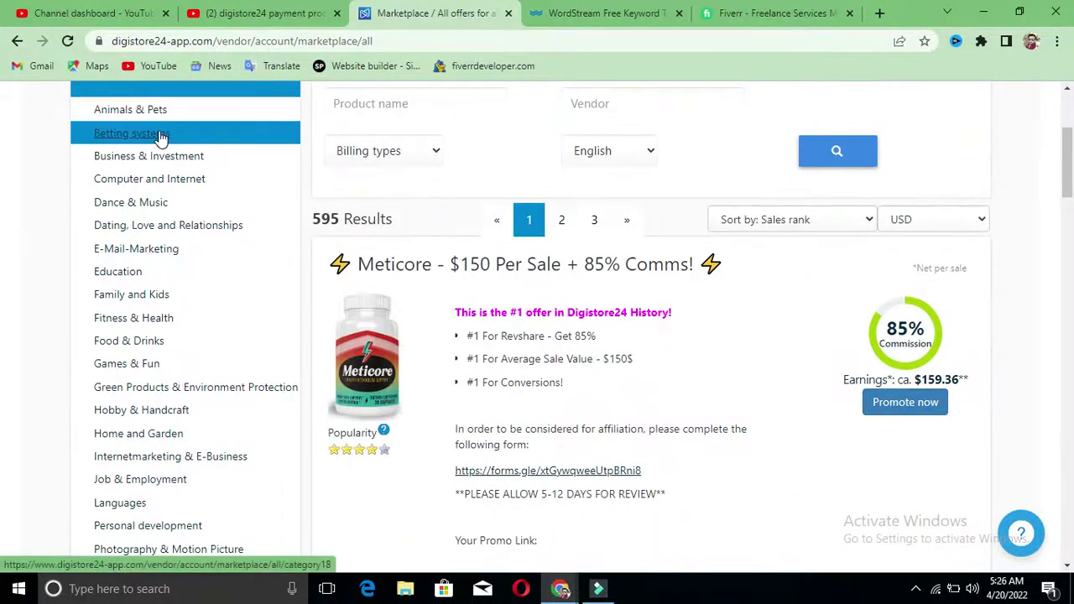
click(159, 162)
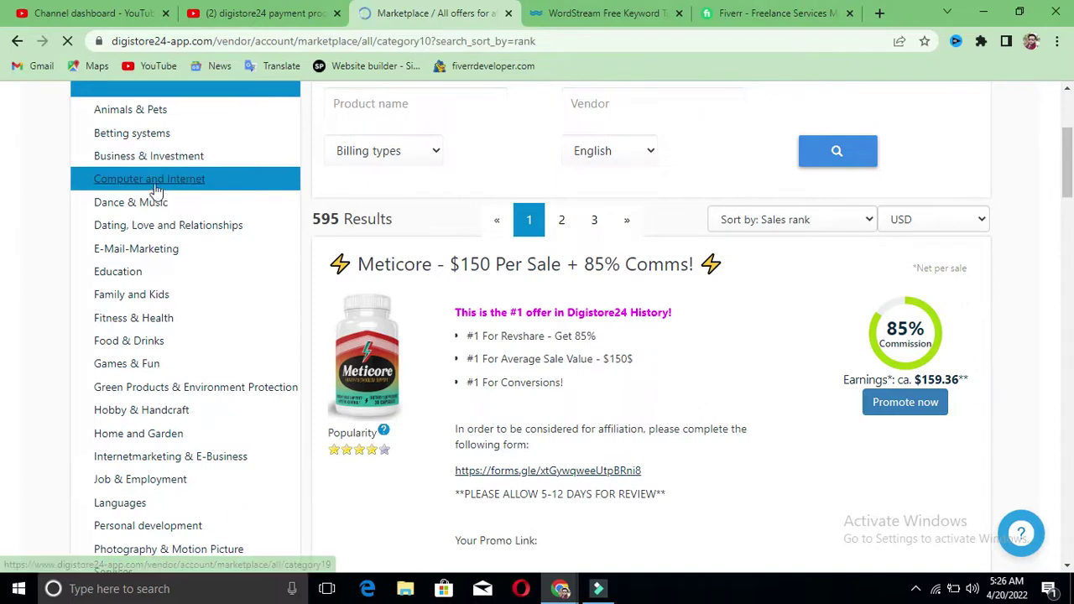
Step: Filter the marketplace to Computer and Internet offers like EGroupware and Raspberry Pi for Beginners, then choose Social Media
scroll(160, 285, down, 2)
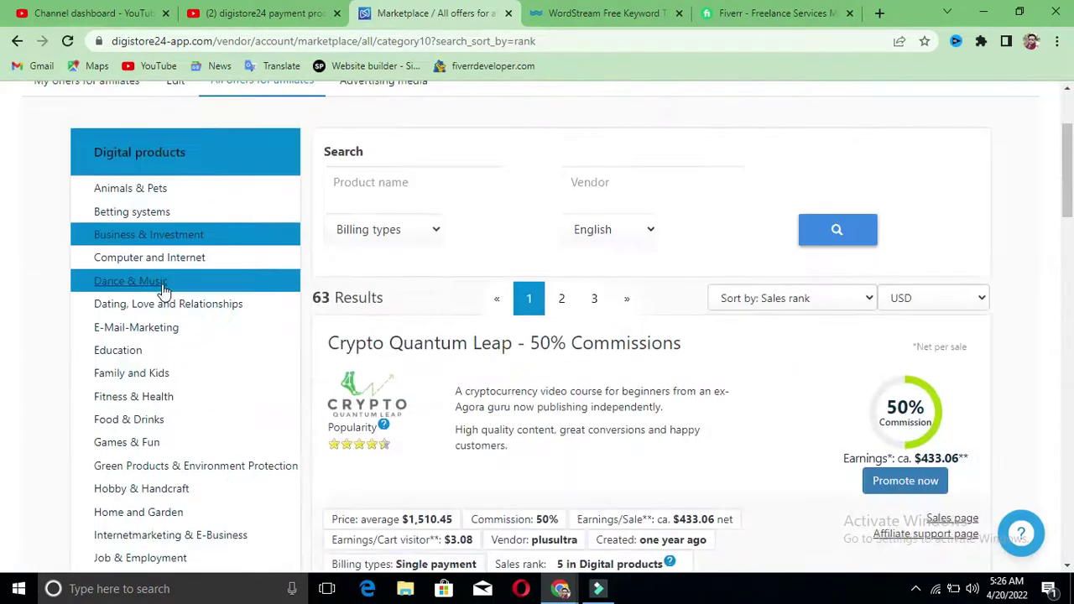
scroll(163, 289, down, 1)
scroll(163, 289, down, 1)
click(151, 179)
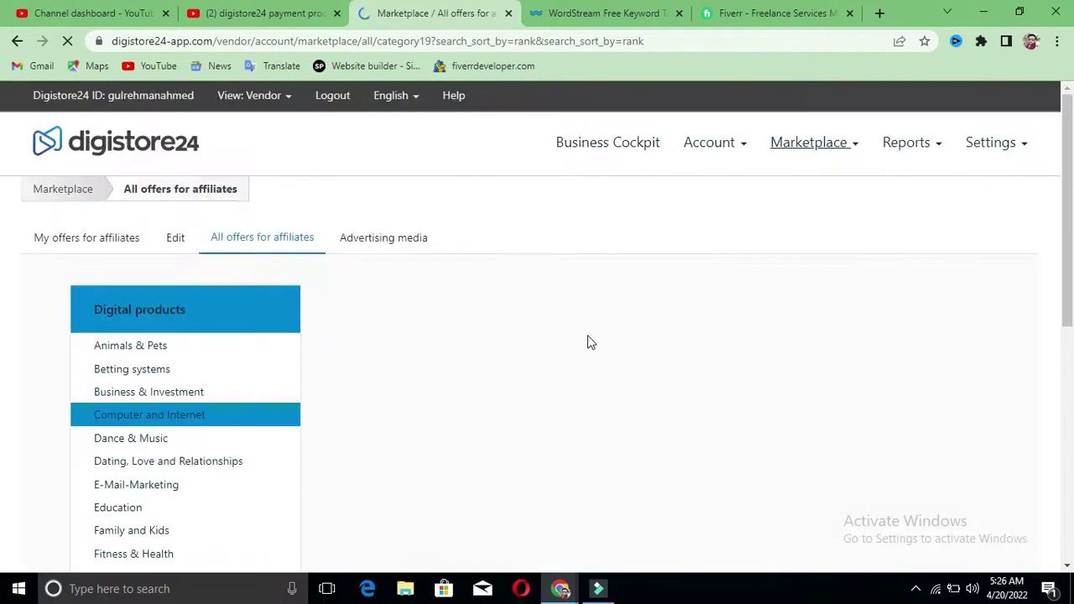
scroll(589, 333, down, 5)
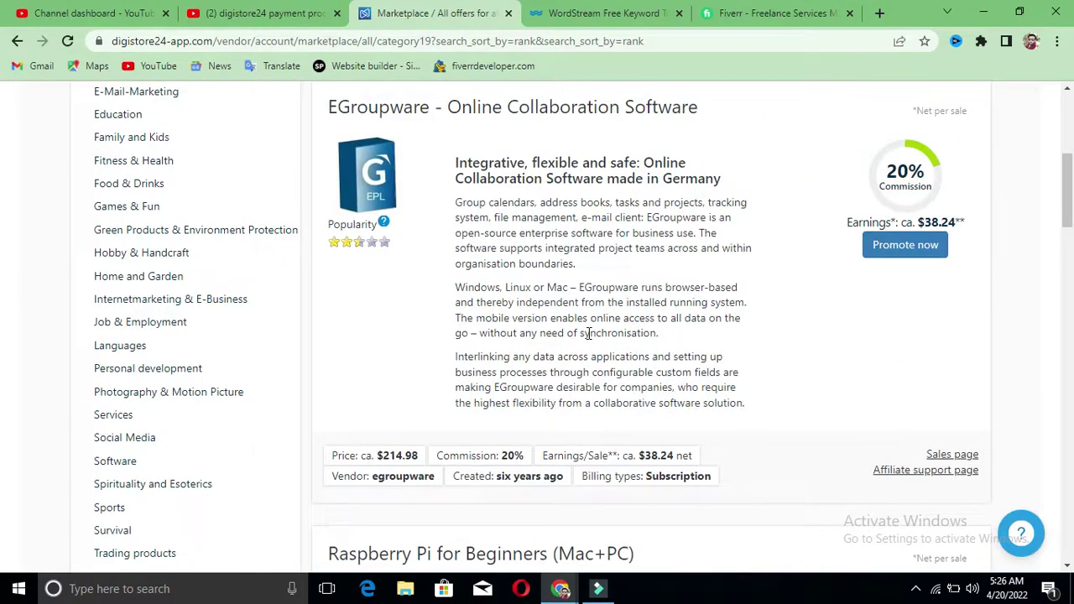
scroll(168, 193, down, 2)
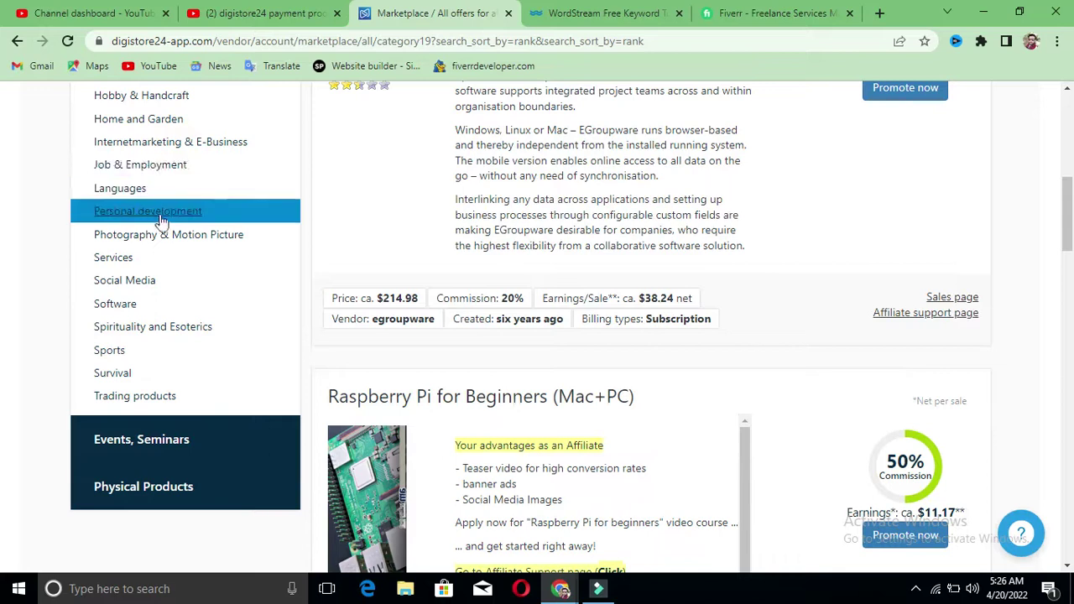
click(141, 282)
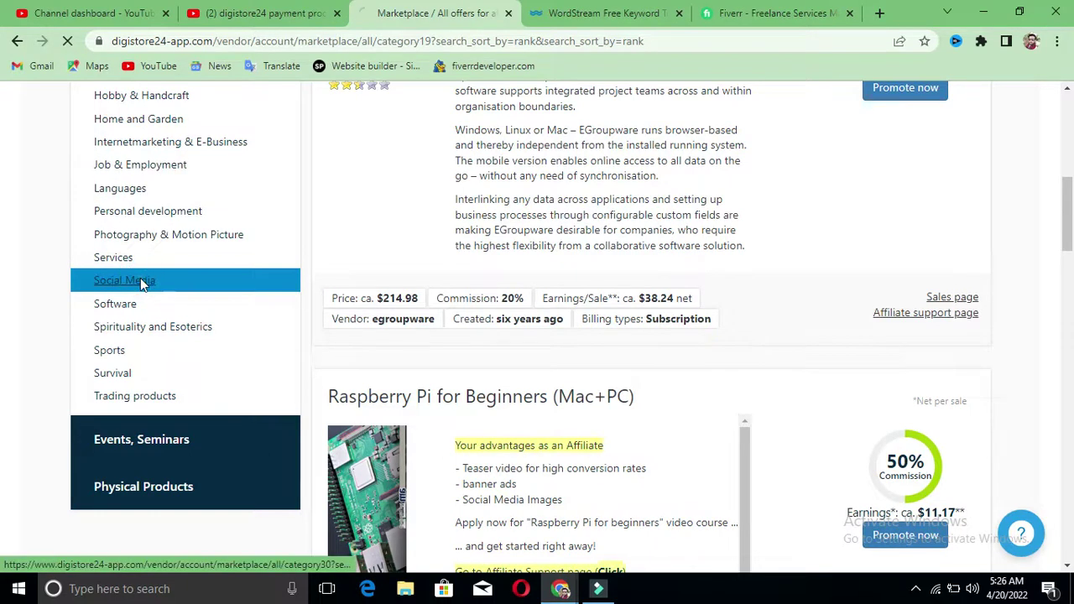
Step: Scroll through the 31 Social Media offers, from Instapreneur Secrets (90% commission) to Instagram Millions Guide
scroll(646, 294, down, 6)
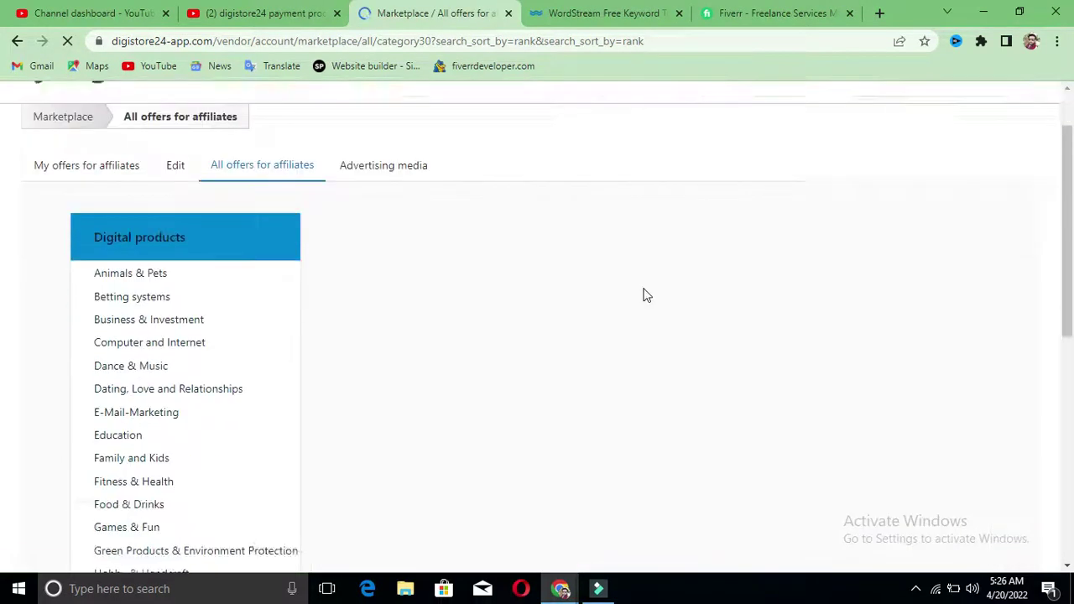
scroll(646, 292, down, 8)
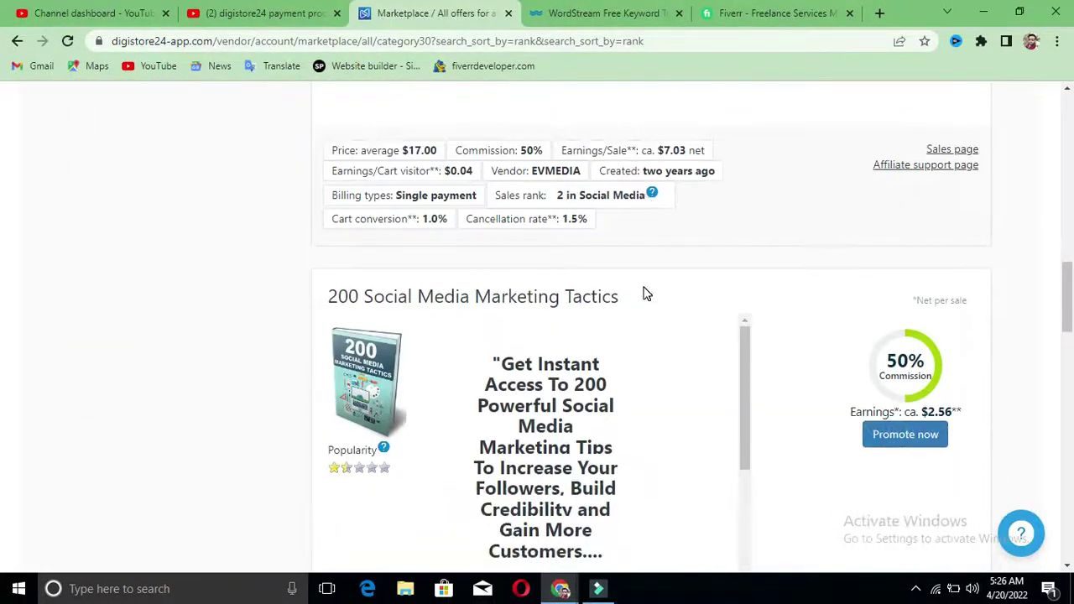
scroll(646, 294, up, 6)
scroll(938, 289, up, 5)
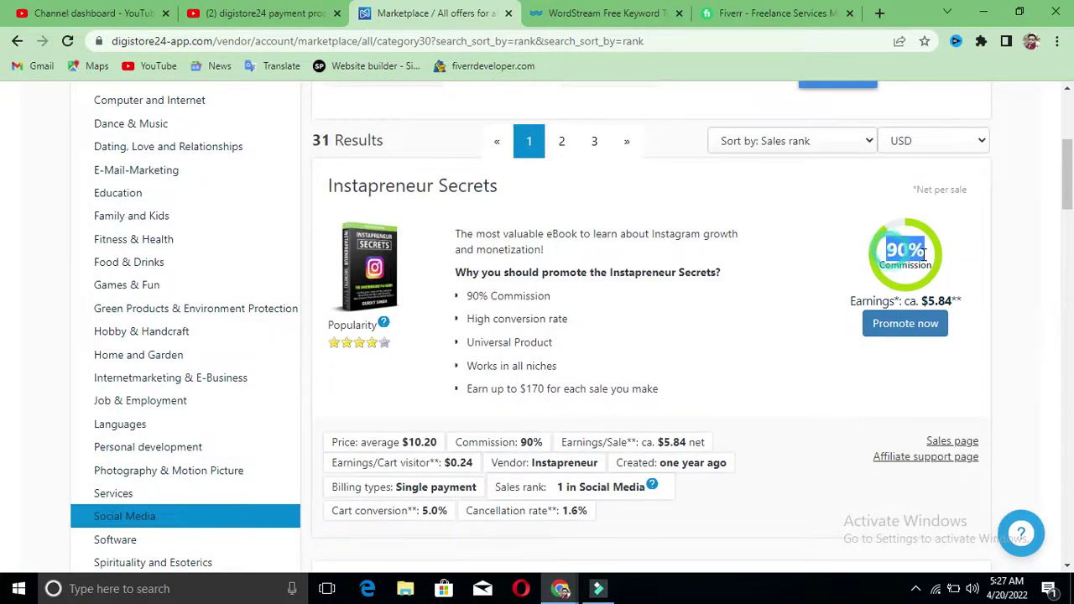
scroll(702, 304, down, 4)
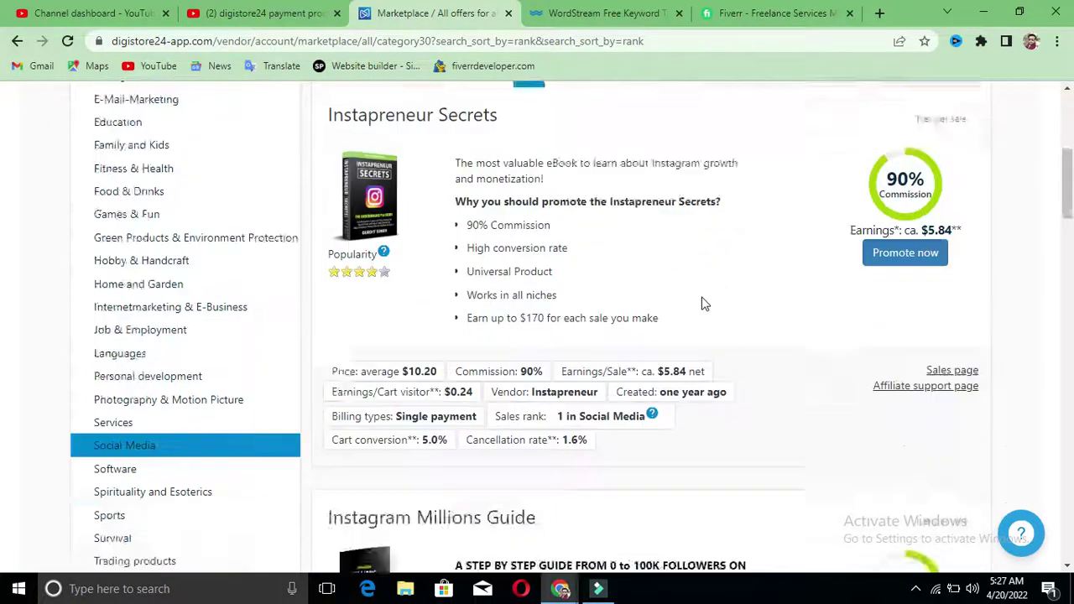
scroll(479, 313, up, 5)
scroll(485, 311, down, 3)
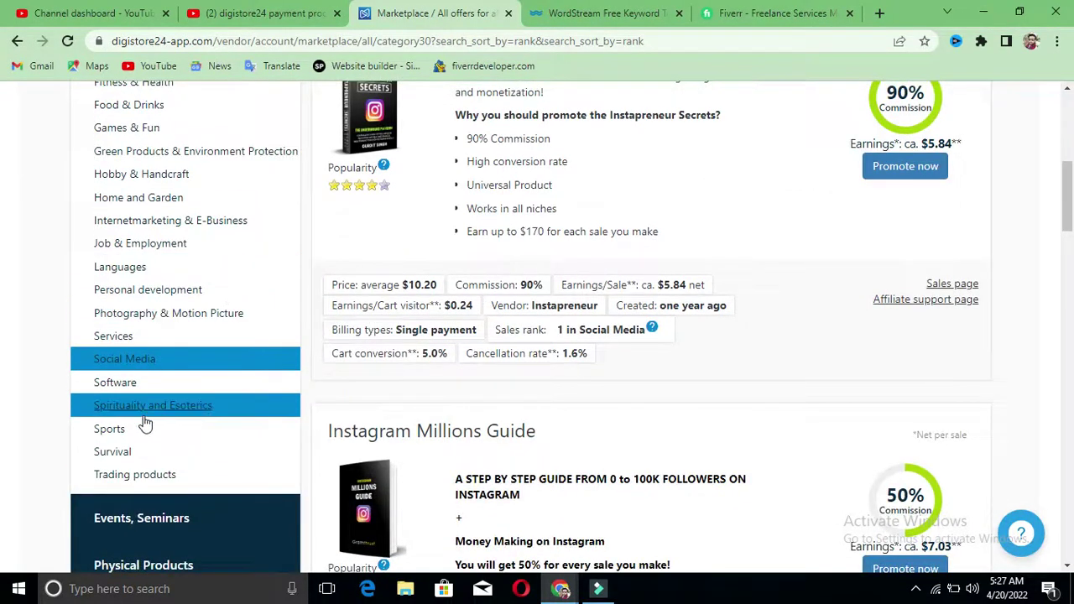
Step: Filter to the Software category and browse all 13 offers, led by ClickDesigns at 75% commission
click(115, 385)
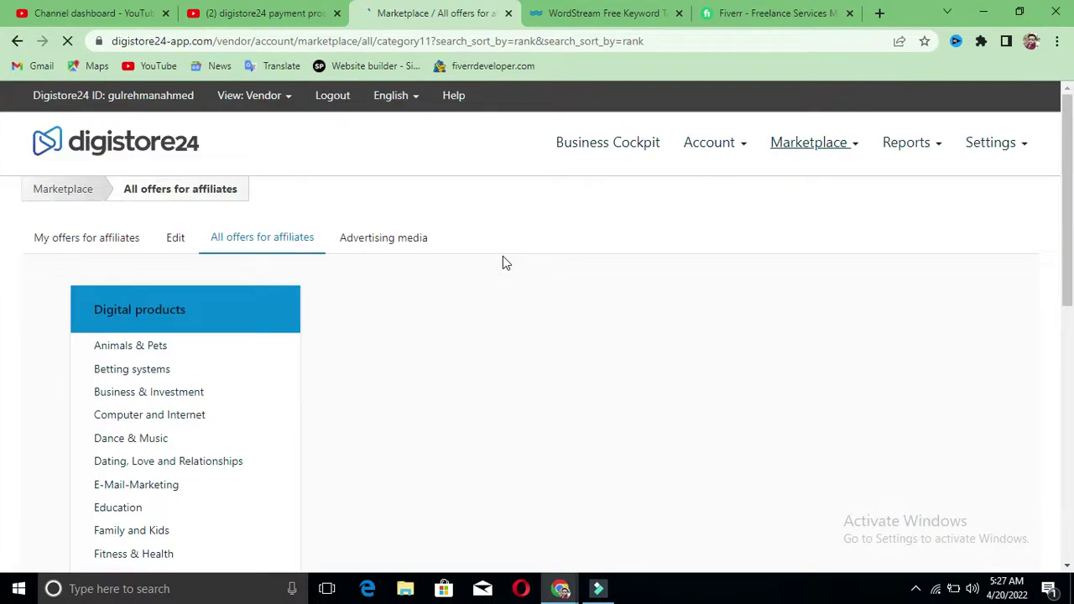
scroll(503, 263, down, 5)
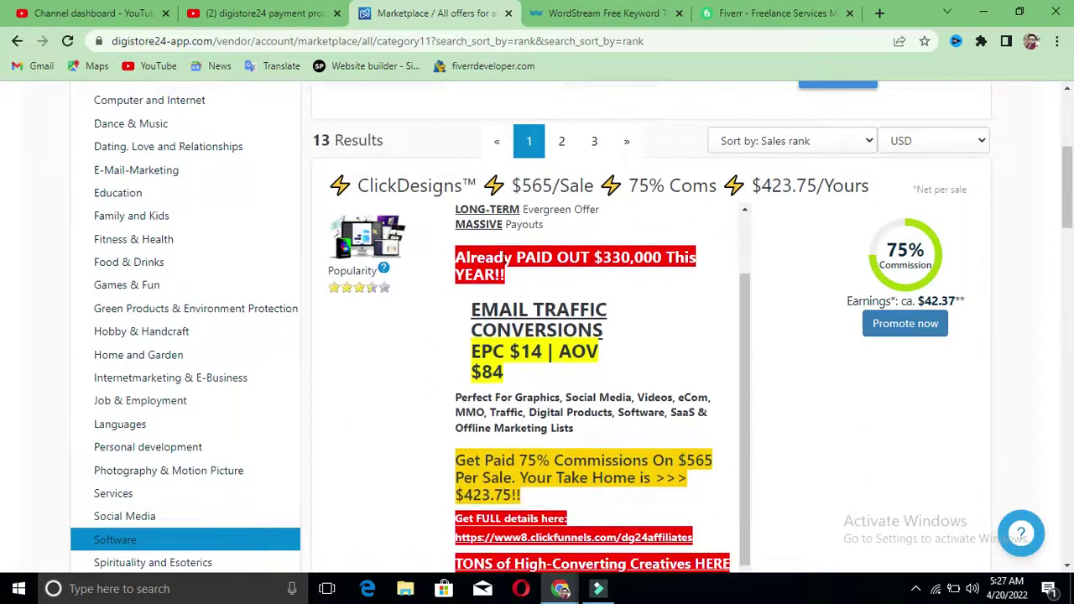
scroll(504, 254, down, 1)
scroll(470, 365, down, 9)
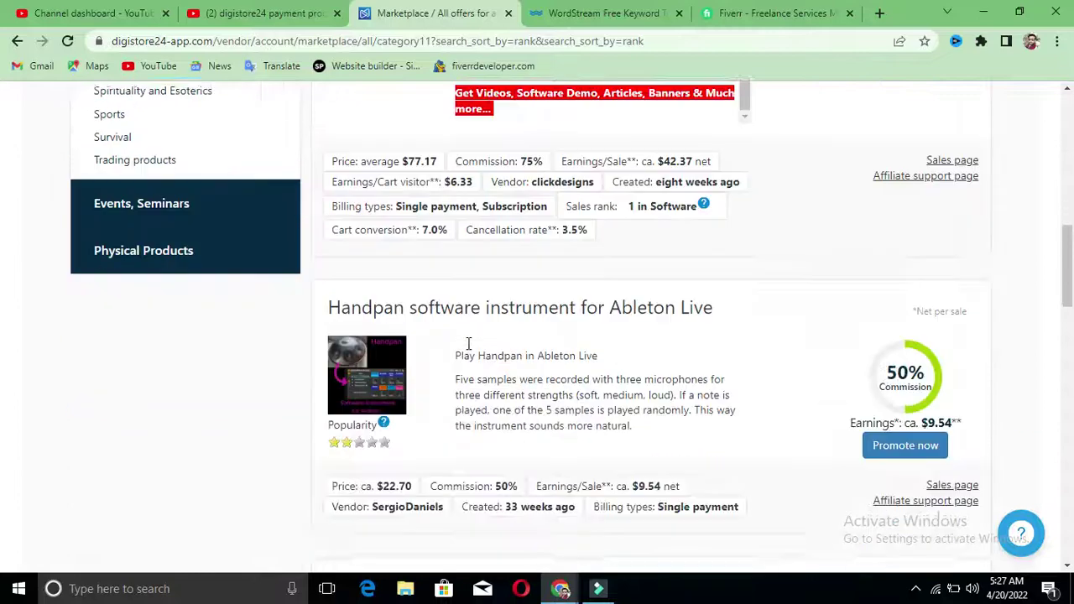
scroll(510, 325, down, 10)
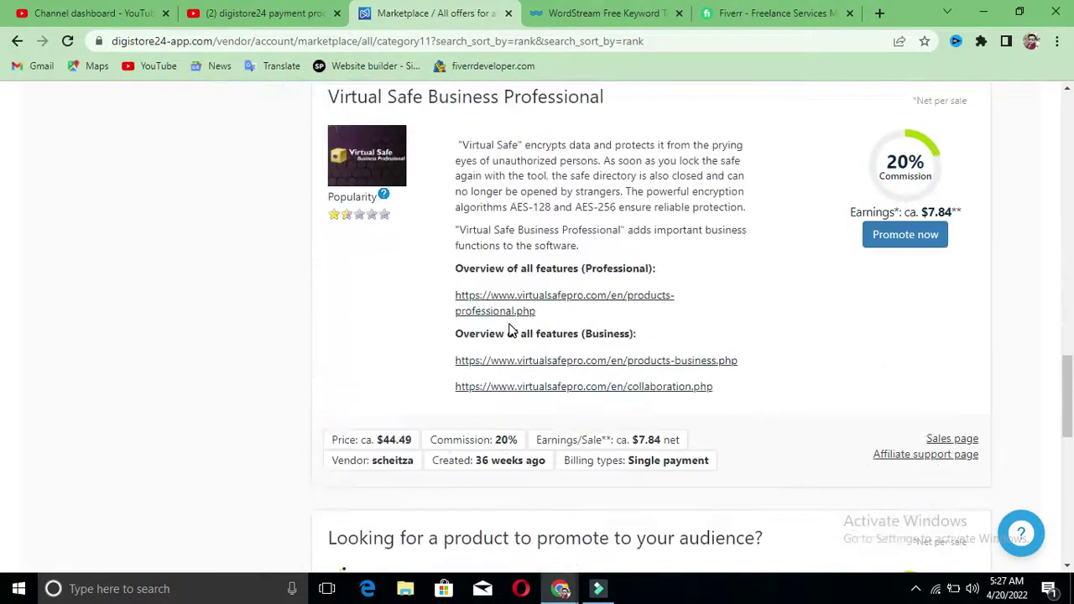
scroll(509, 330, down, 7)
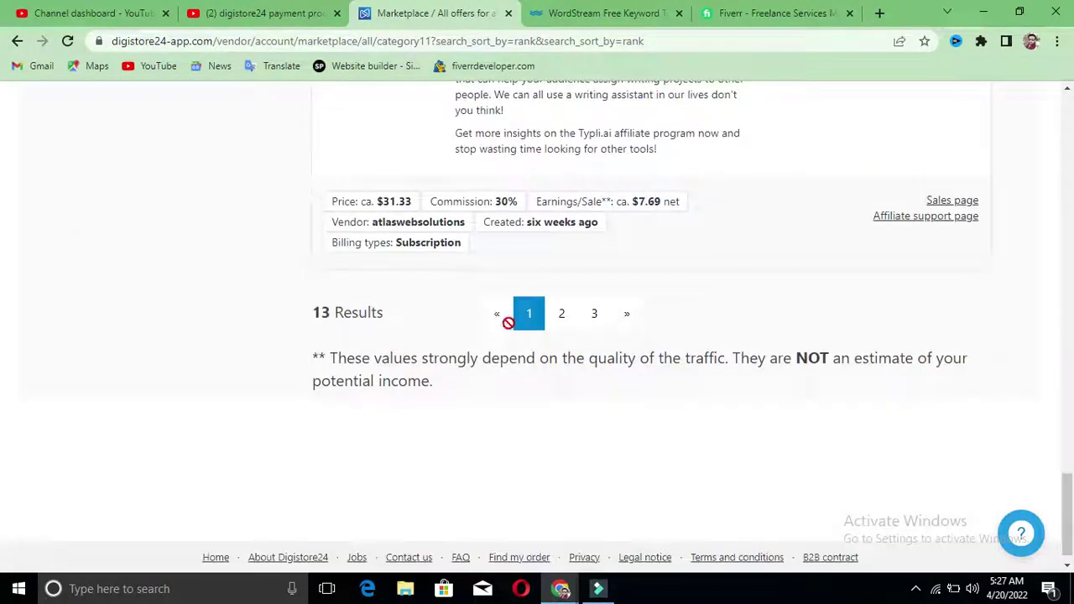
scroll(508, 319, up, 9)
scroll(511, 289, up, 20)
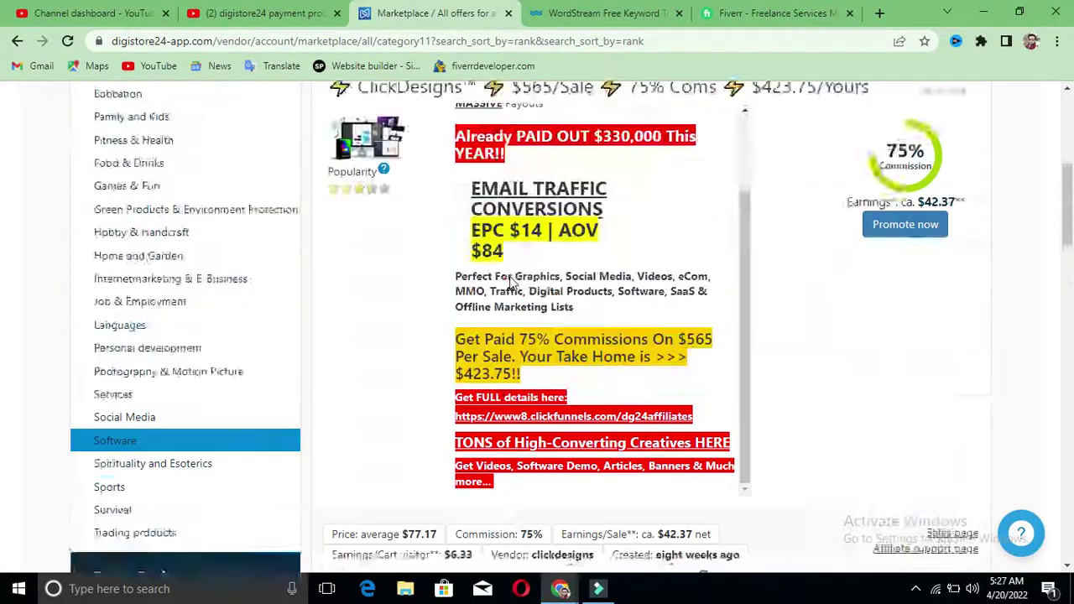